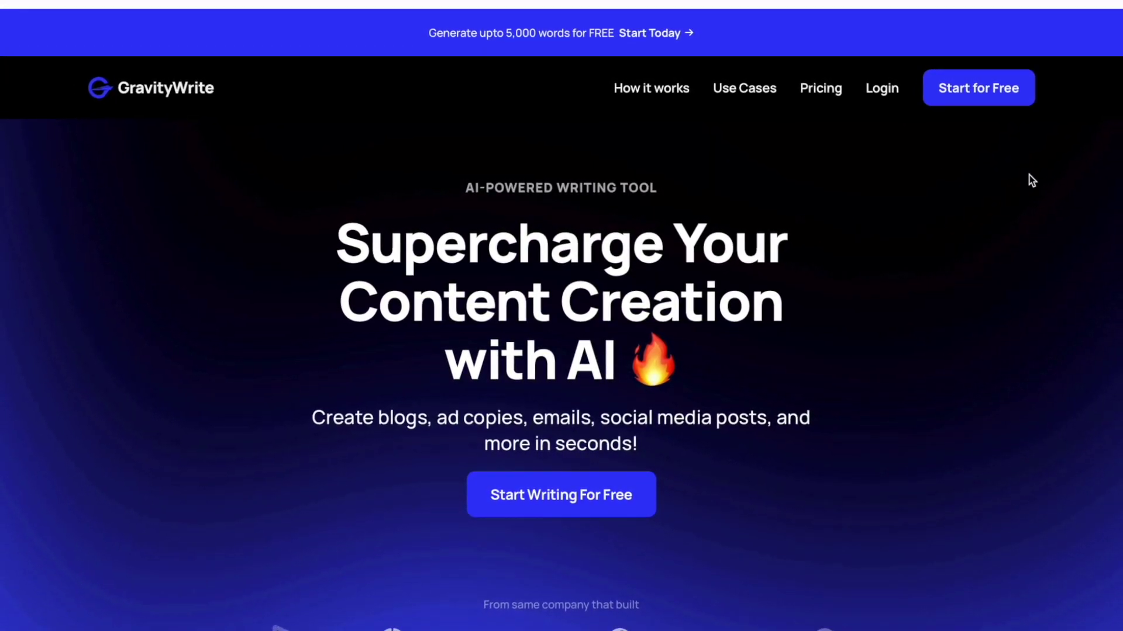
Step: Log in to GravityWrite and open the YouTube script creator tool
click(875, 99)
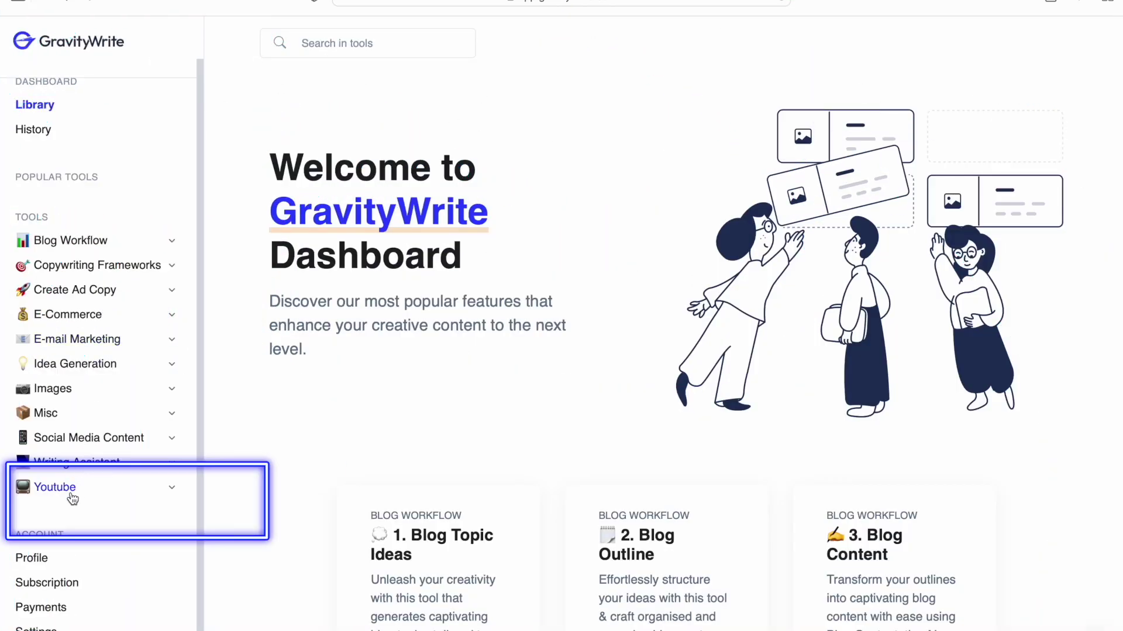
scroll(73, 497, down, 2)
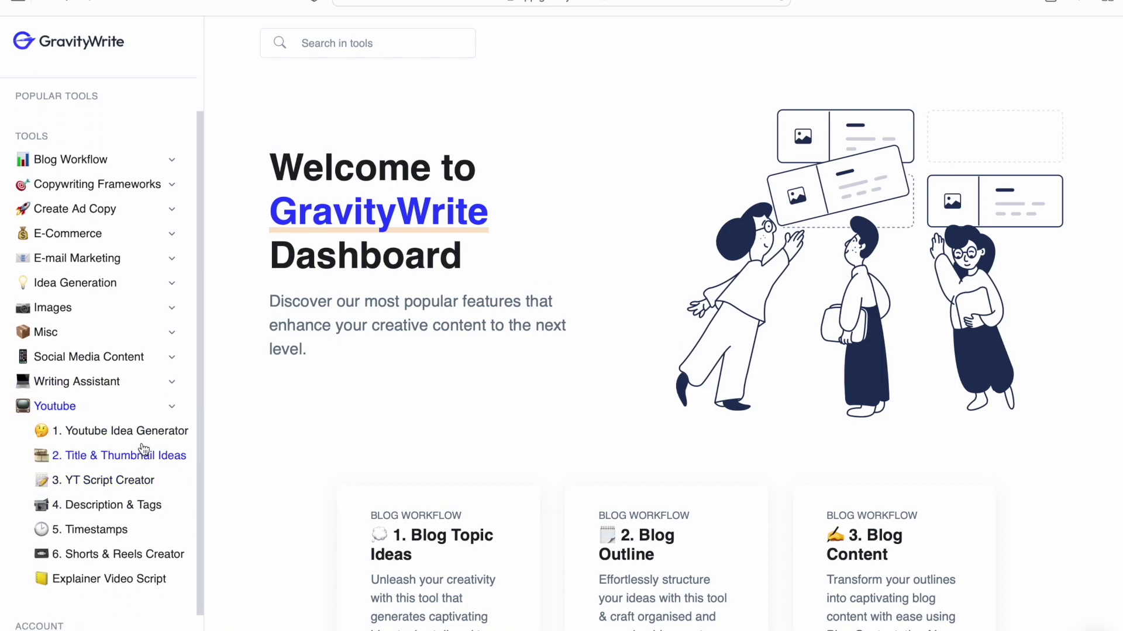
click(131, 484)
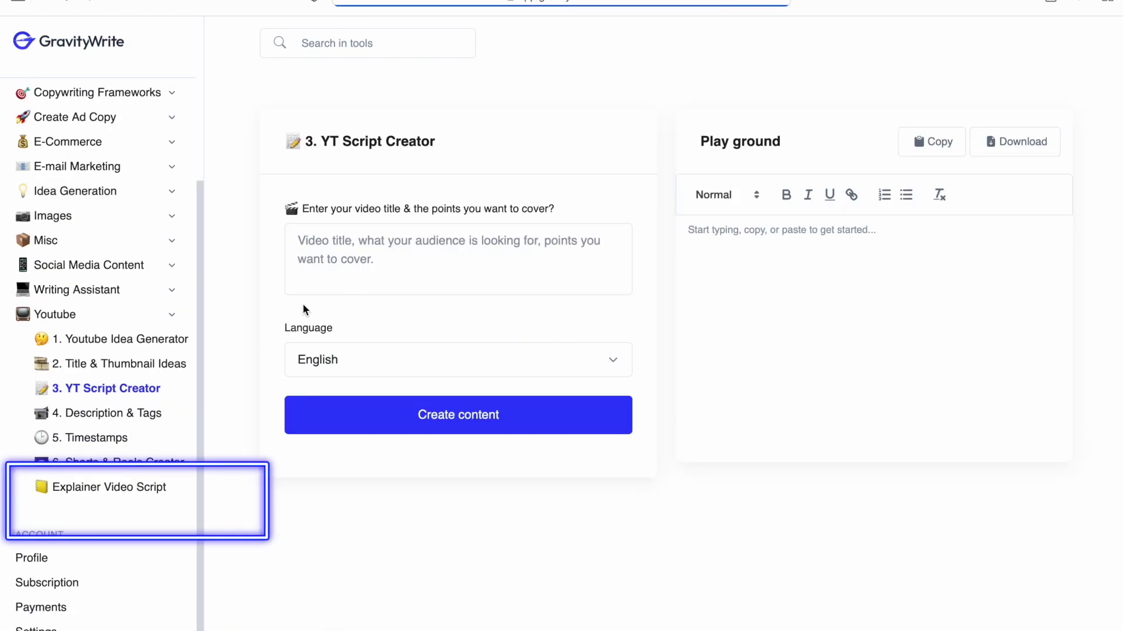
Step: Paste the Dragon Tamer story prompt into the title box and generate the script
click(329, 247)
text(two young boys who are friends tame a powerful dragon and save a city which the dragon was destroying and become friends with the dragon. a short animated story script)
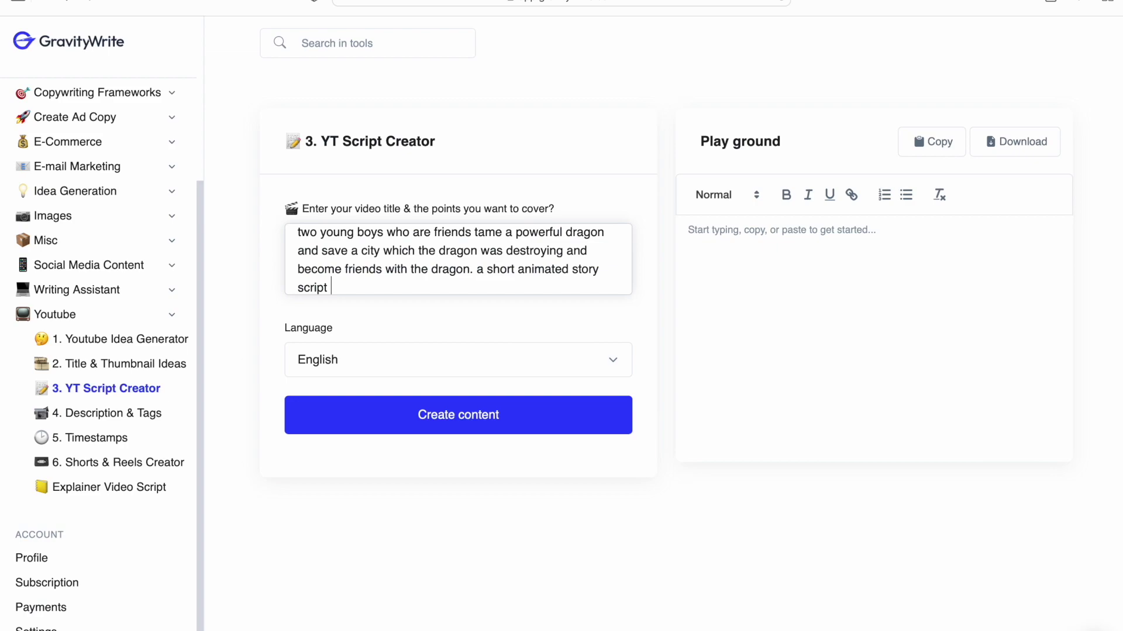
click(458, 414)
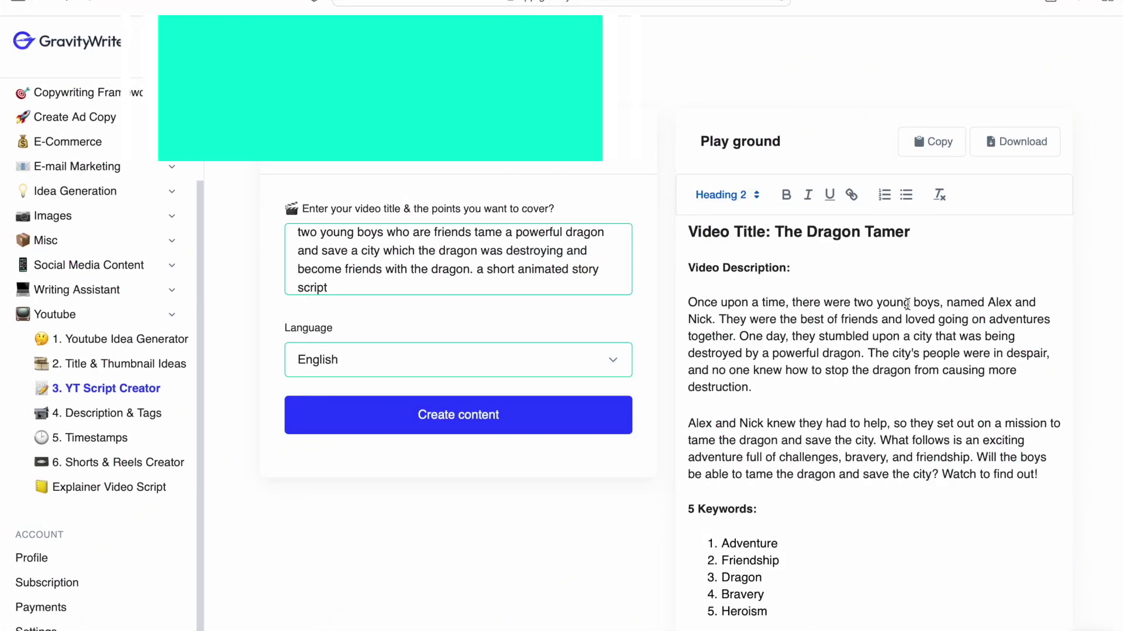
scroll(907, 304, down, 15)
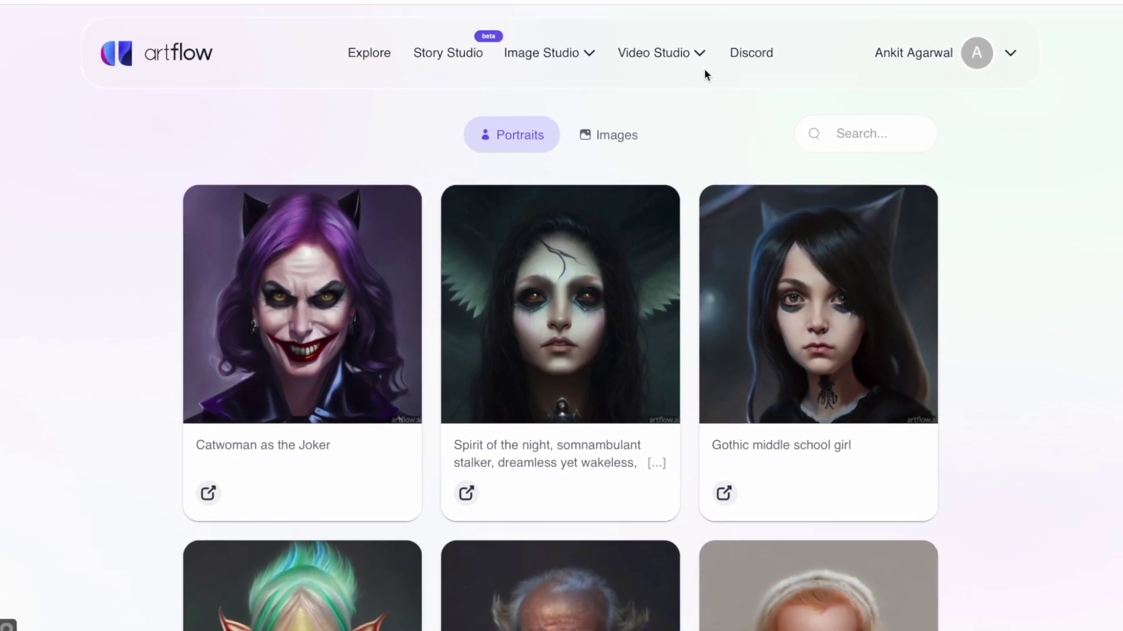
Step: Open Artflow's Image Studio and set the aspect ratio to 3:2
click(571, 63)
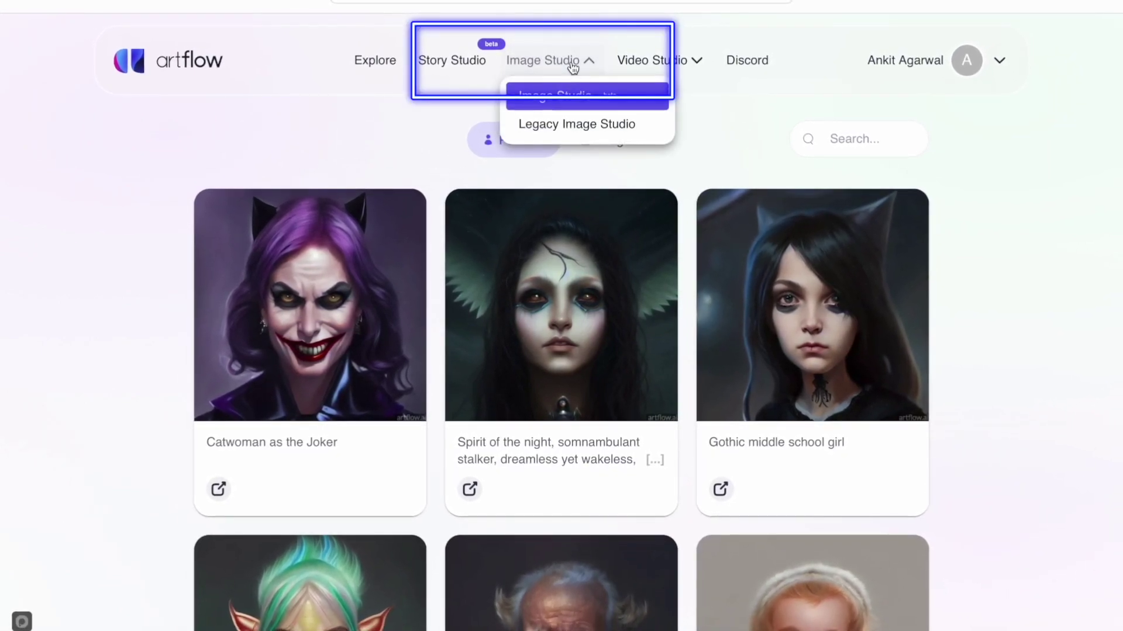
click(571, 100)
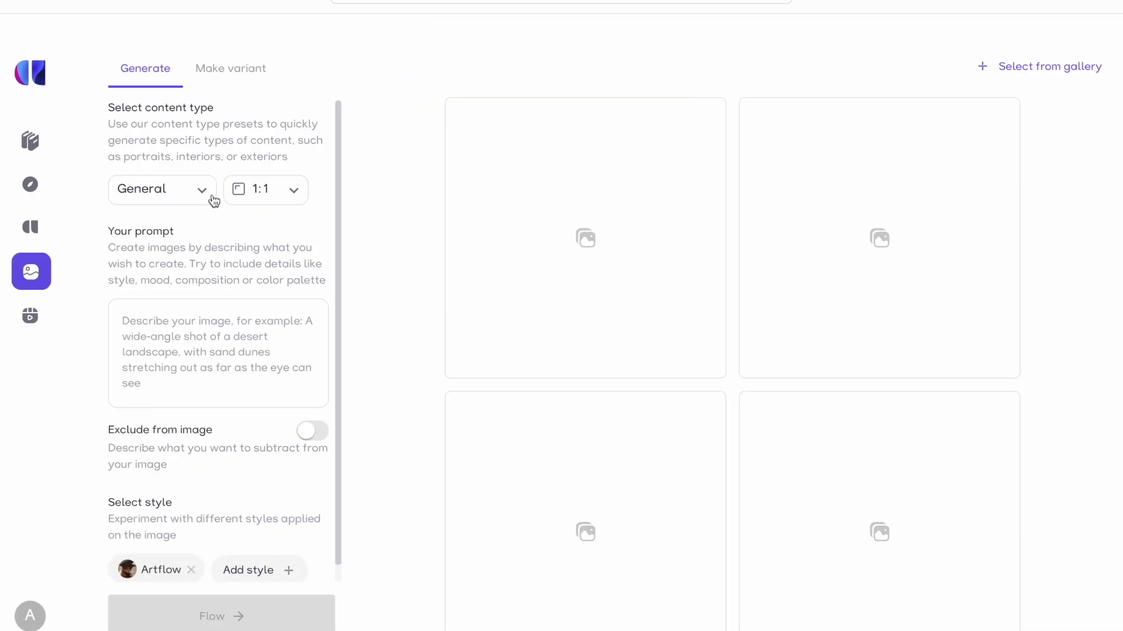
click(295, 196)
click(279, 254)
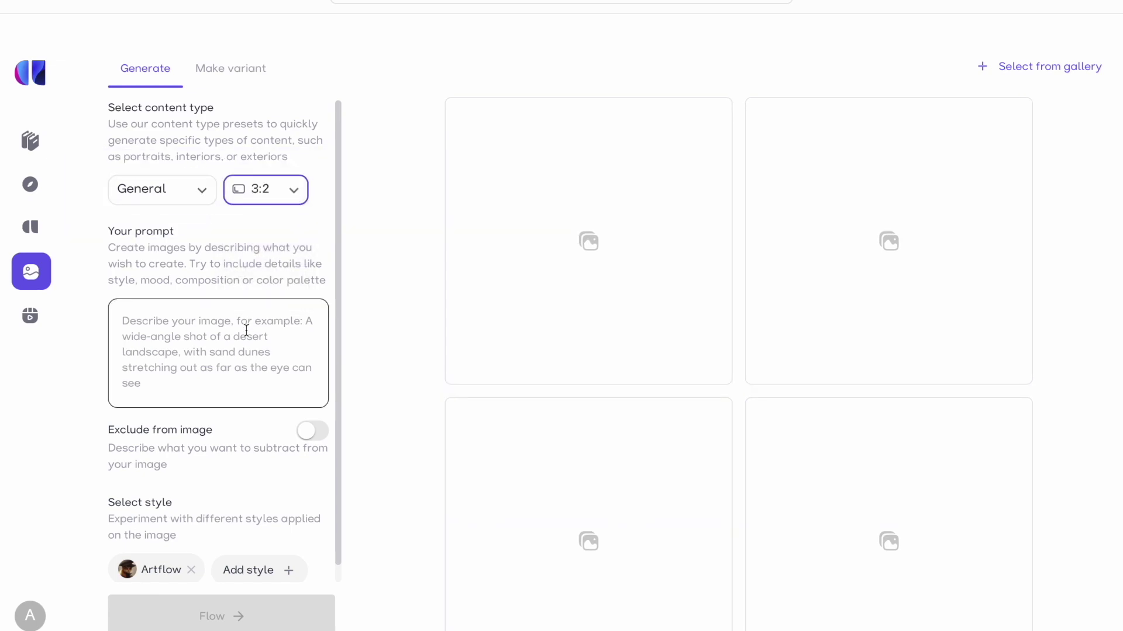
scroll(269, 458, down, 1)
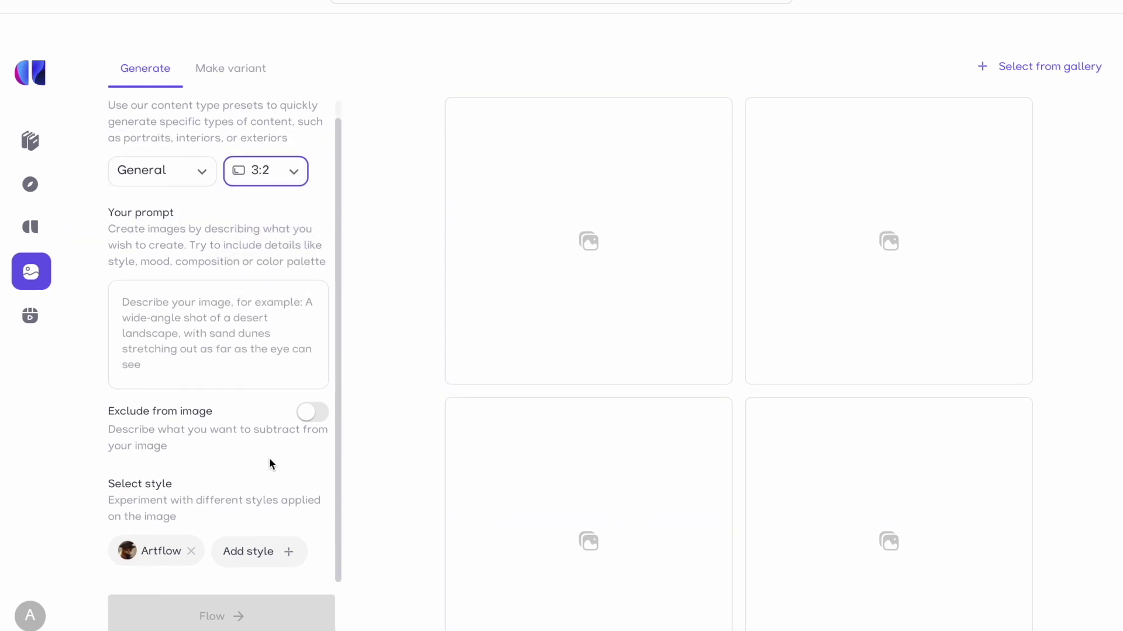
Step: Open the art style picker and browse through the available styles
click(257, 556)
scroll(581, 349, down, 3)
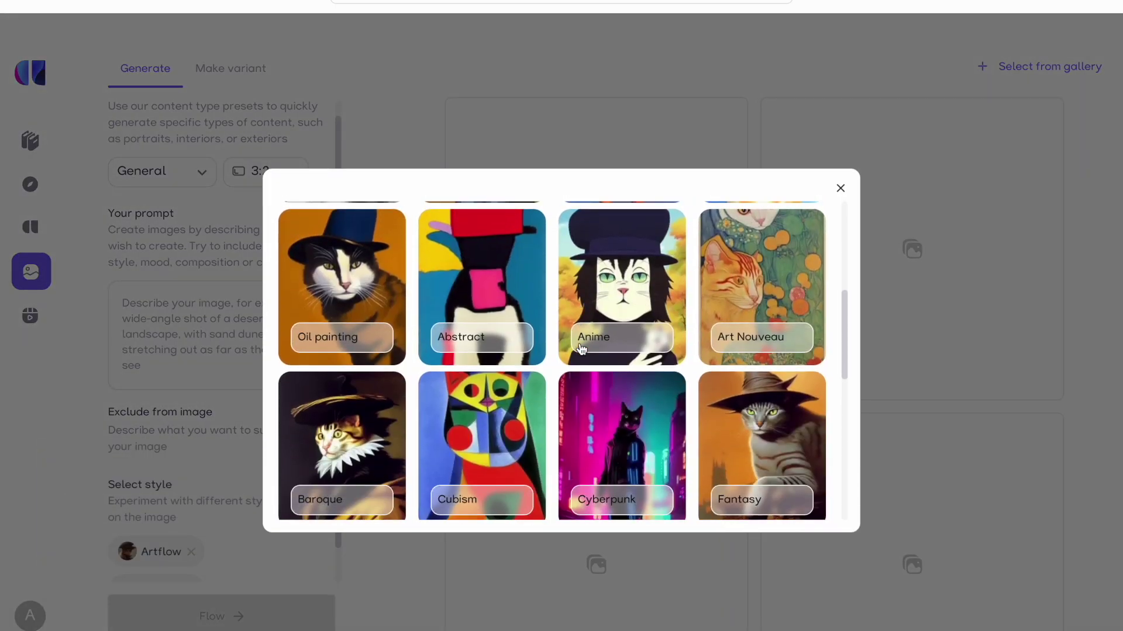
scroll(580, 349, down, 10)
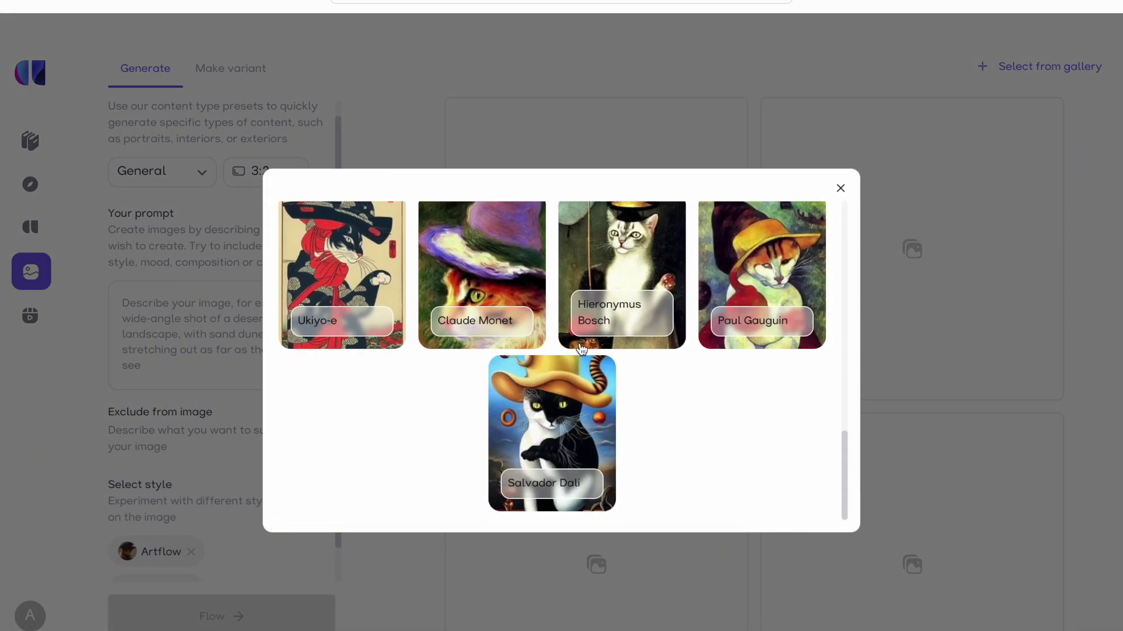
scroll(580, 349, up, 13)
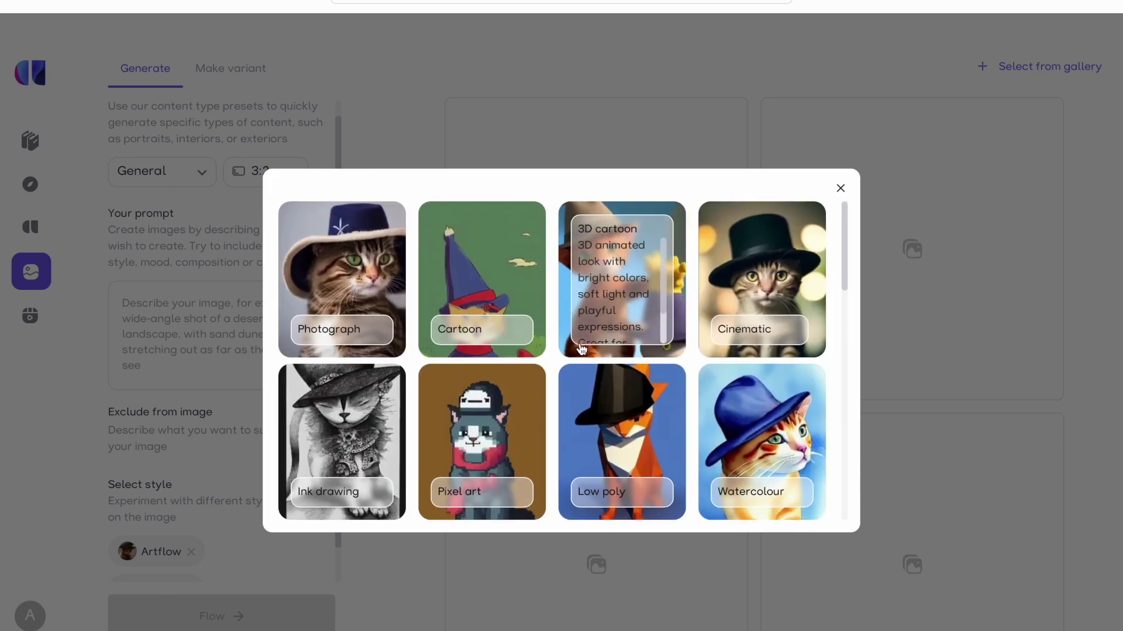
Step: Apply the 3D cartoon style, generate images from the story prompt, and view the boys-by-the-castle result
click(626, 268)
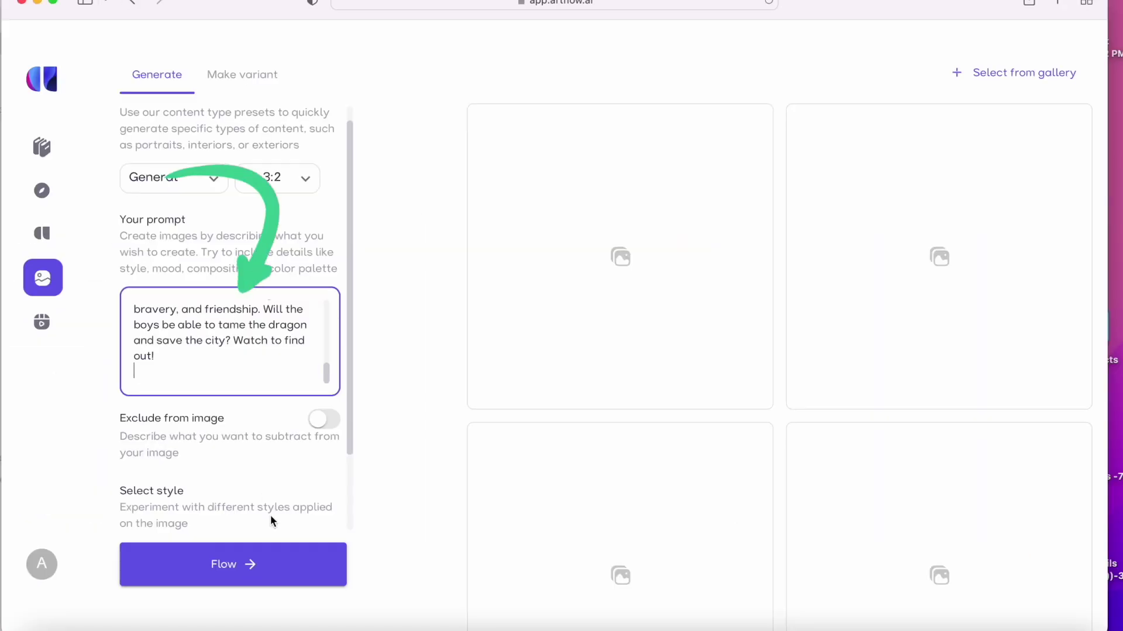
scroll(270, 515, down, 1)
click(261, 564)
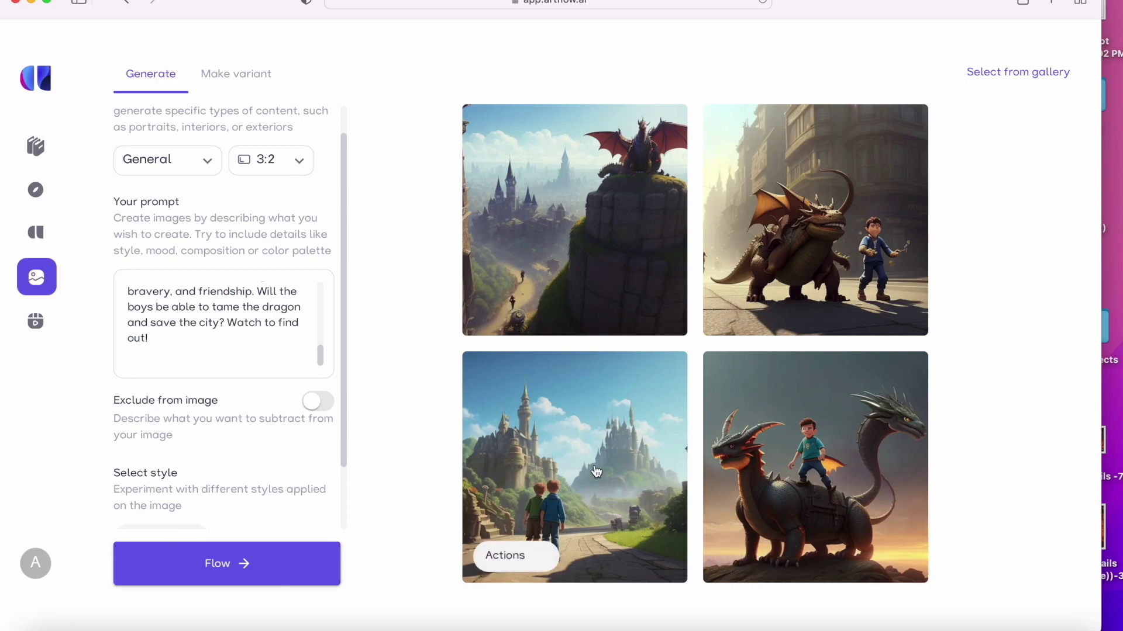
click(595, 471)
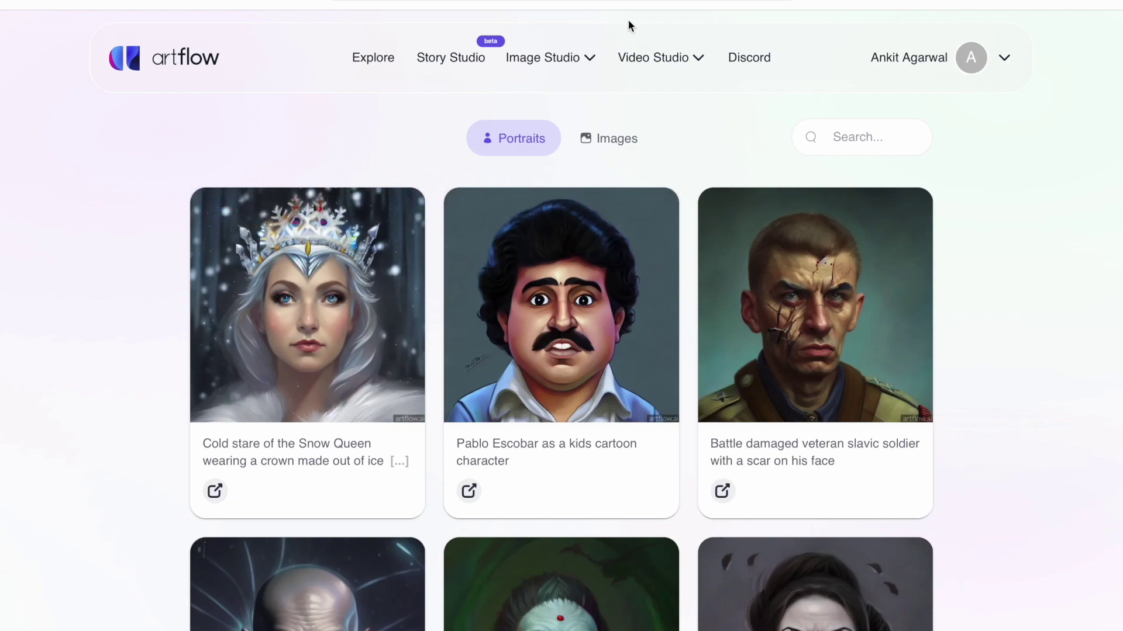
Step: Open Video Studio and look through the My Creations asset panel for Shot 1
click(693, 61)
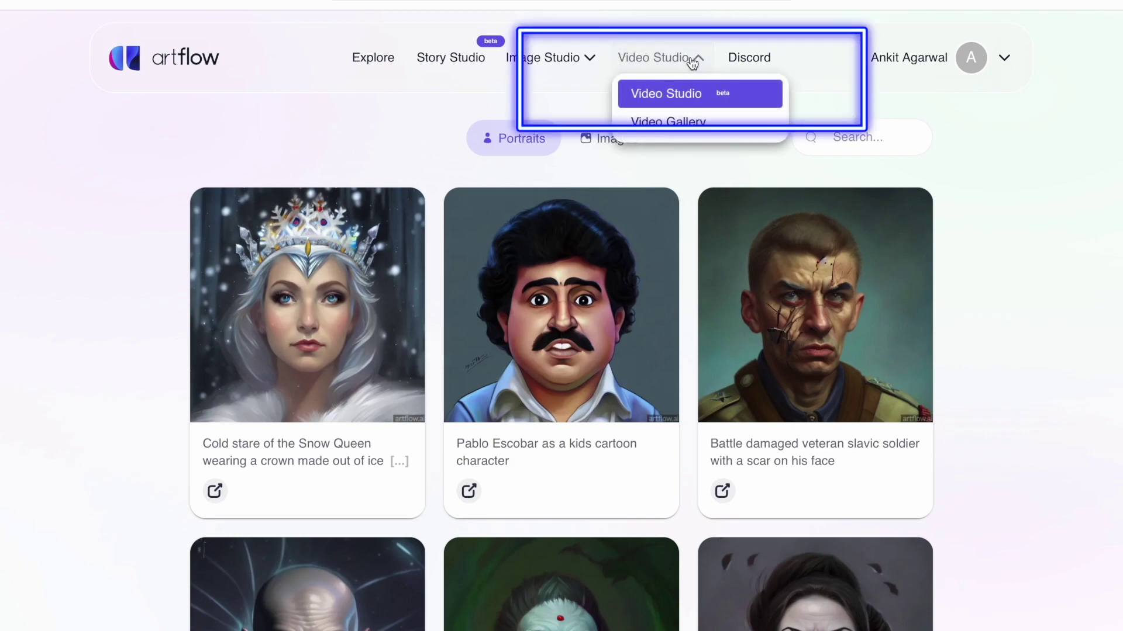
click(683, 99)
scroll(818, 493, down, 2)
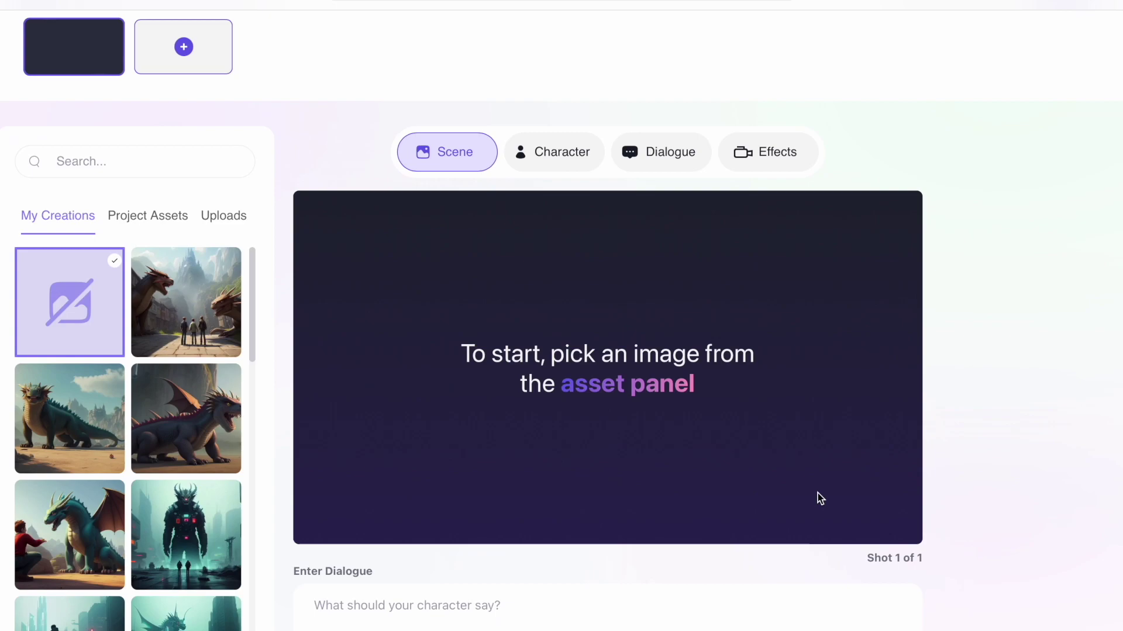
scroll(216, 378, down, 4)
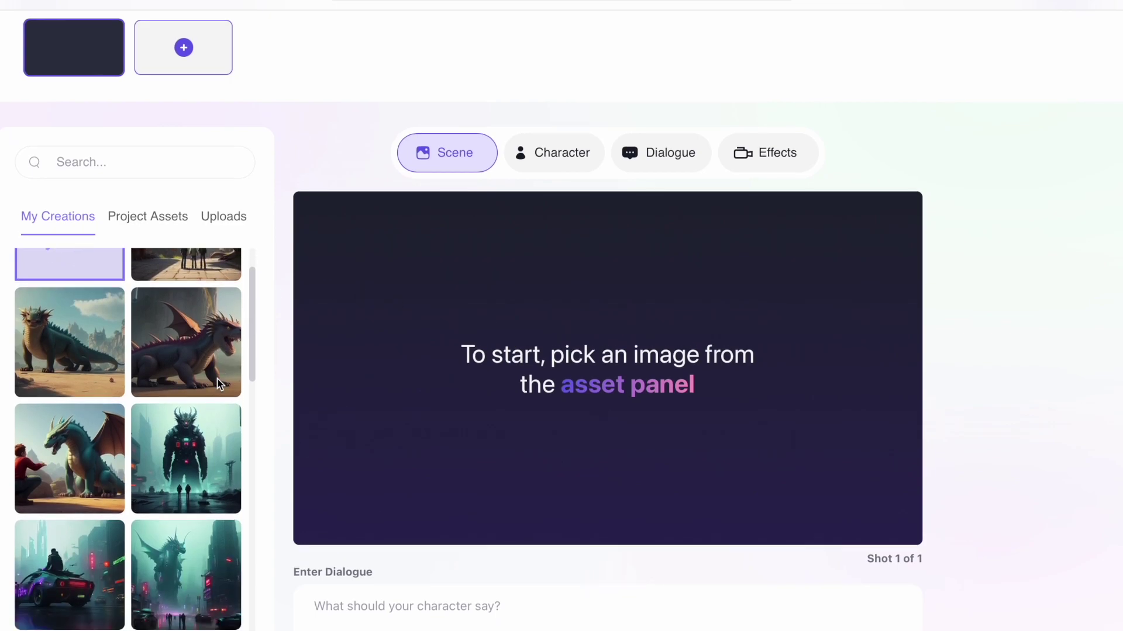
scroll(218, 384, down, 1)
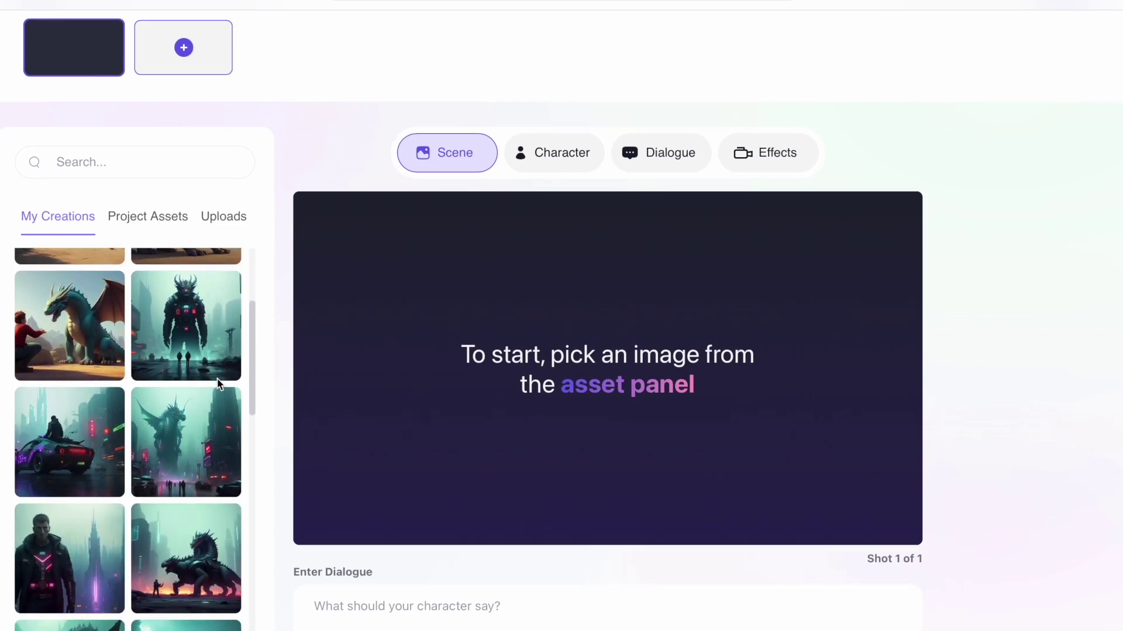
scroll(218, 384, down, 4)
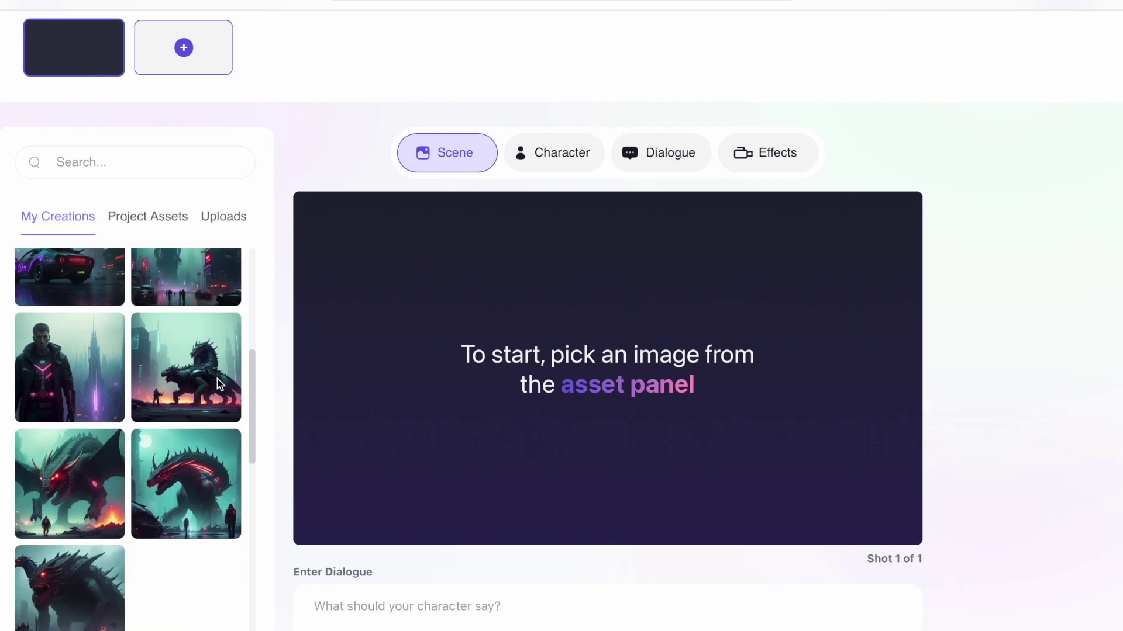
scroll(218, 384, down, 11)
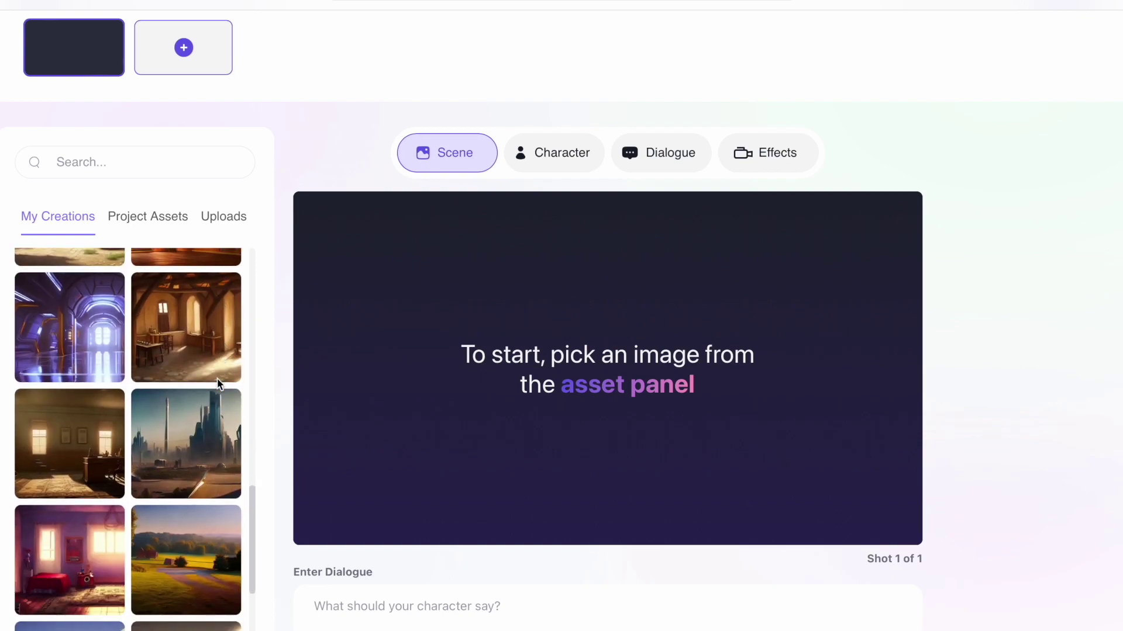
scroll(218, 383, up, 15)
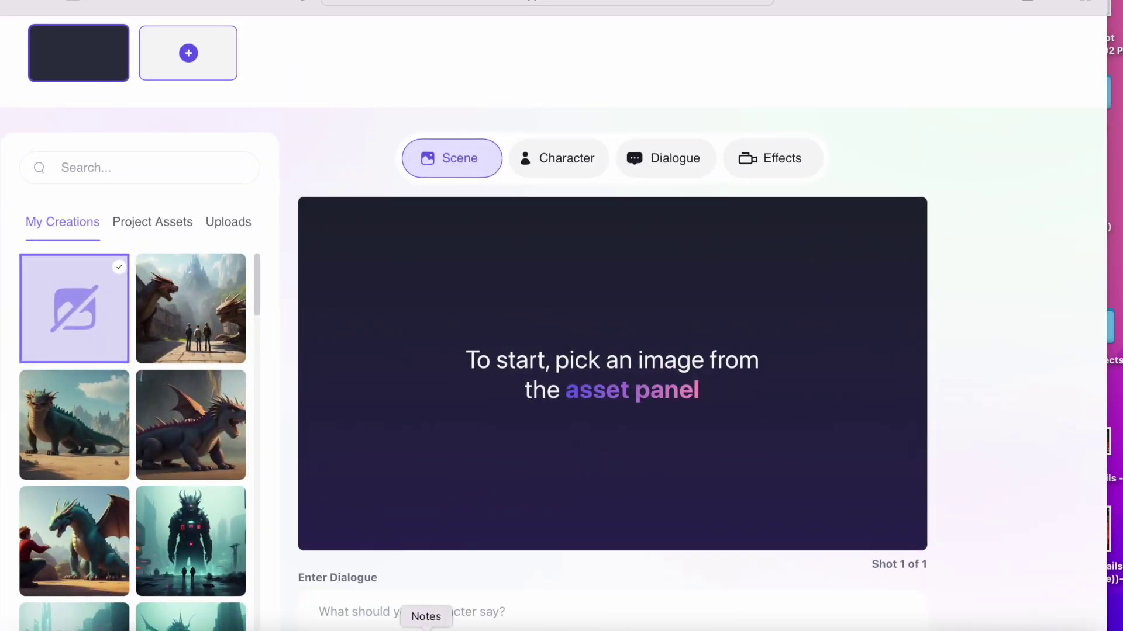
Step: Paste the story paragraph as Shot 1's dialogue, keeping George's Voiceover style
click(427, 627)
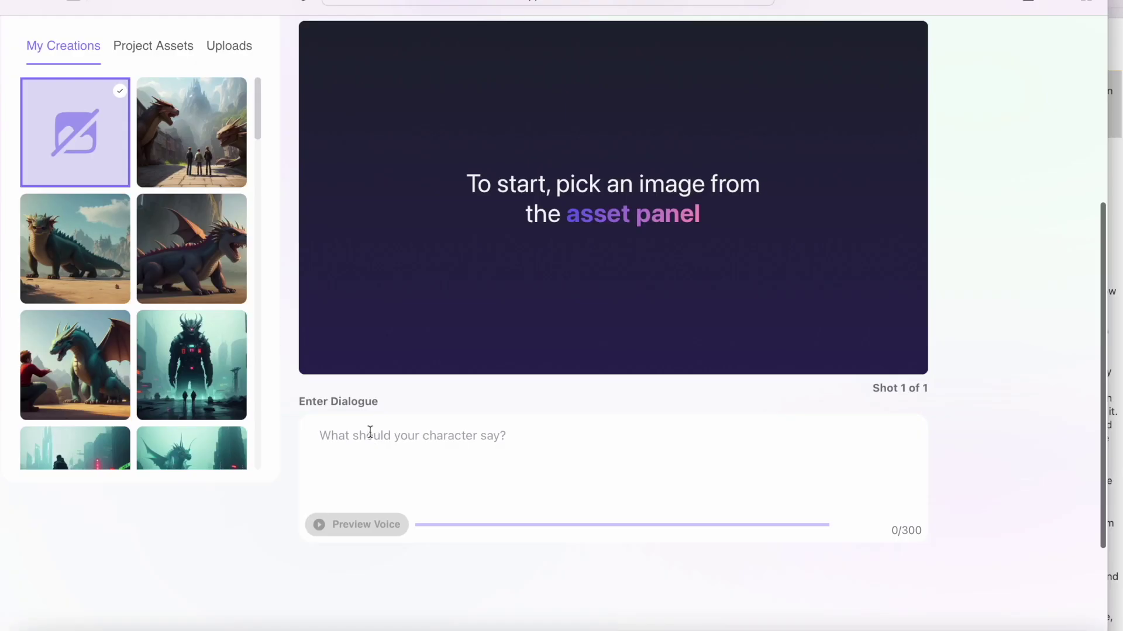
click(370, 432)
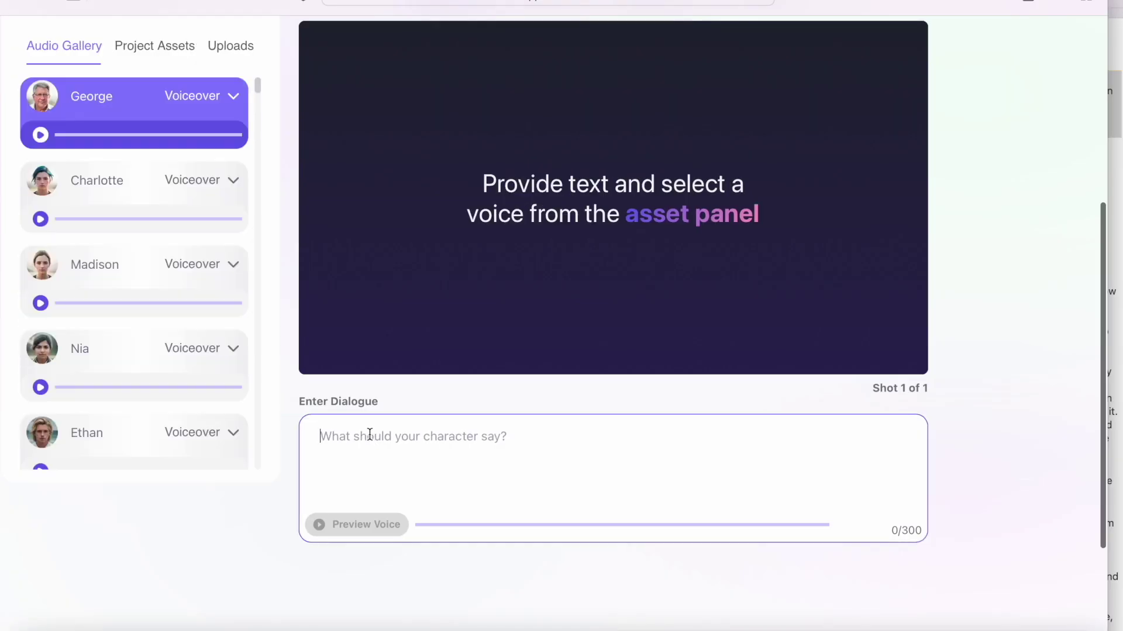
text(Once upon a time, there were two young boys, named Alex and Nick. They were the best of friends and loved going on adventures together. One day, they stumbled upon a city that was being destroyed by a powerful dragon. The city's people were in despair, and no one knew how to stop the dragon from cau)
scroll(211, 264, up, 3)
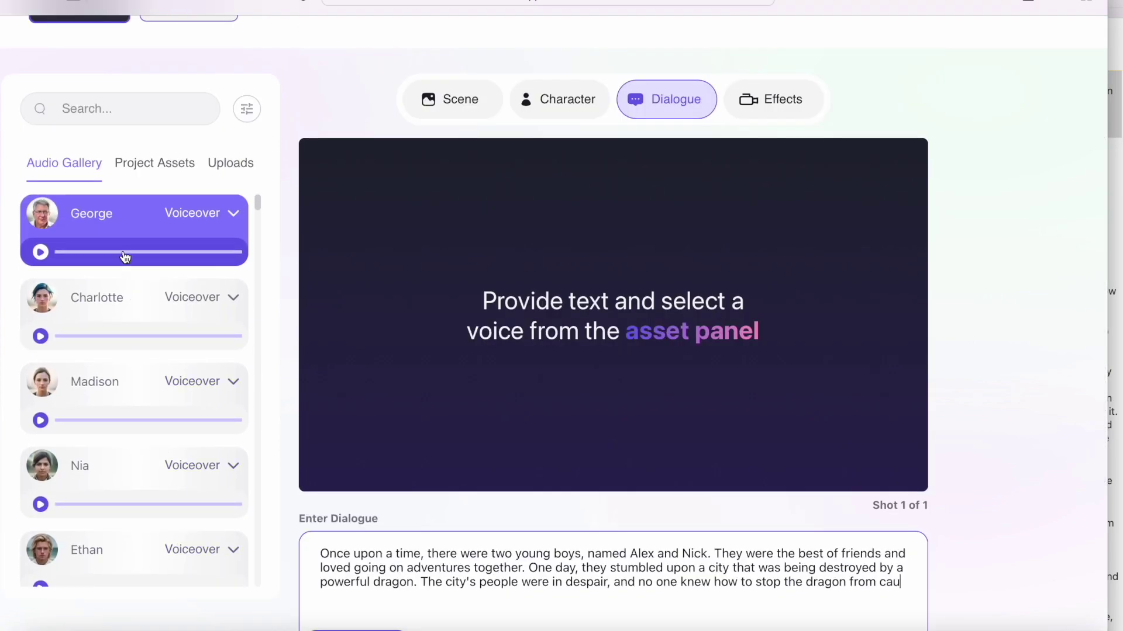
click(160, 229)
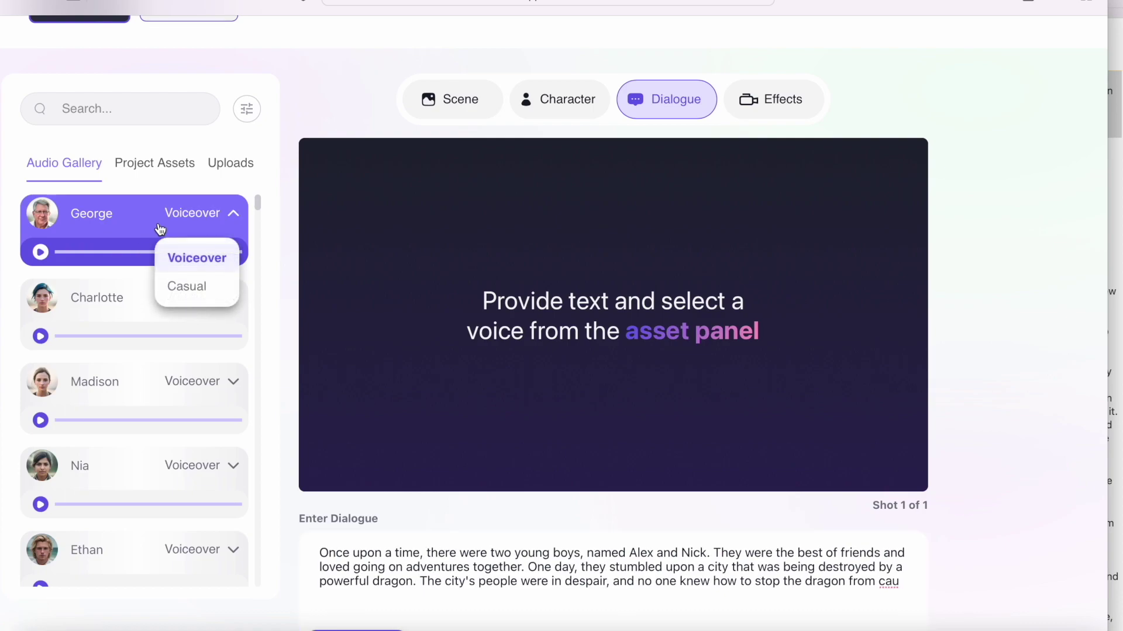
click(41, 256)
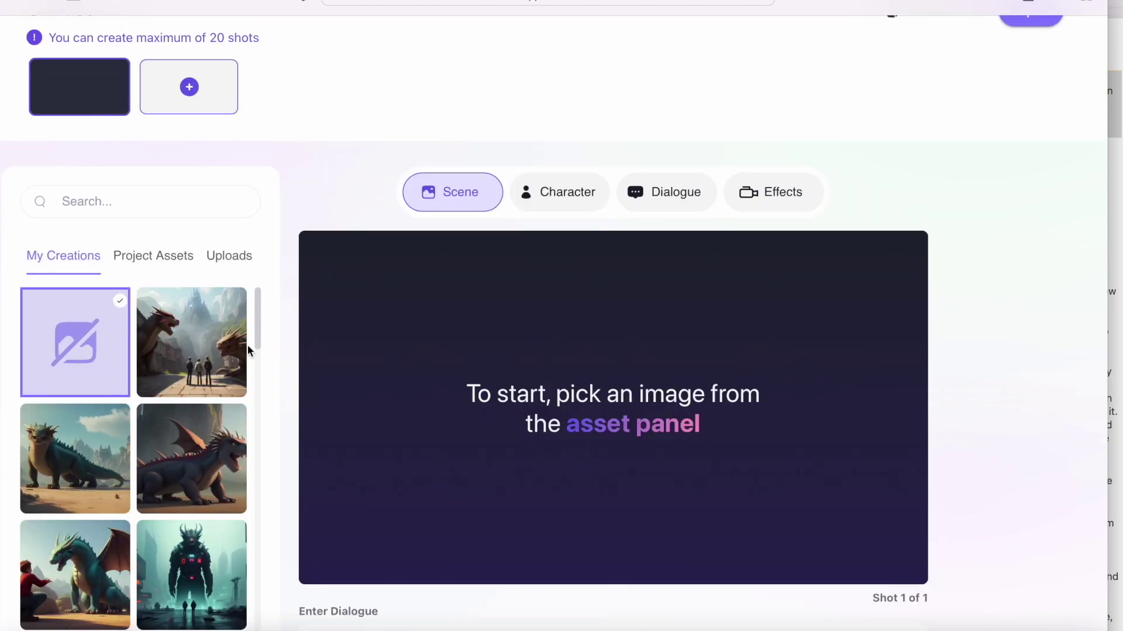
Step: Set Shot 1's scene to the two boys facing the fantasy city image
scroll(205, 414, down, 10)
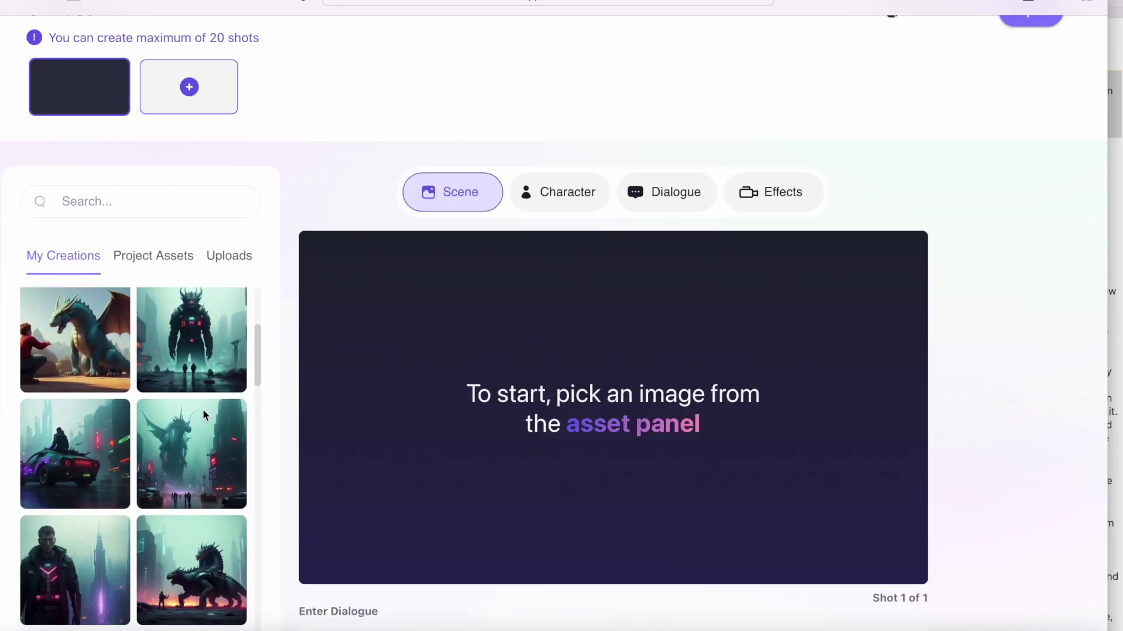
scroll(203, 409, down, 10)
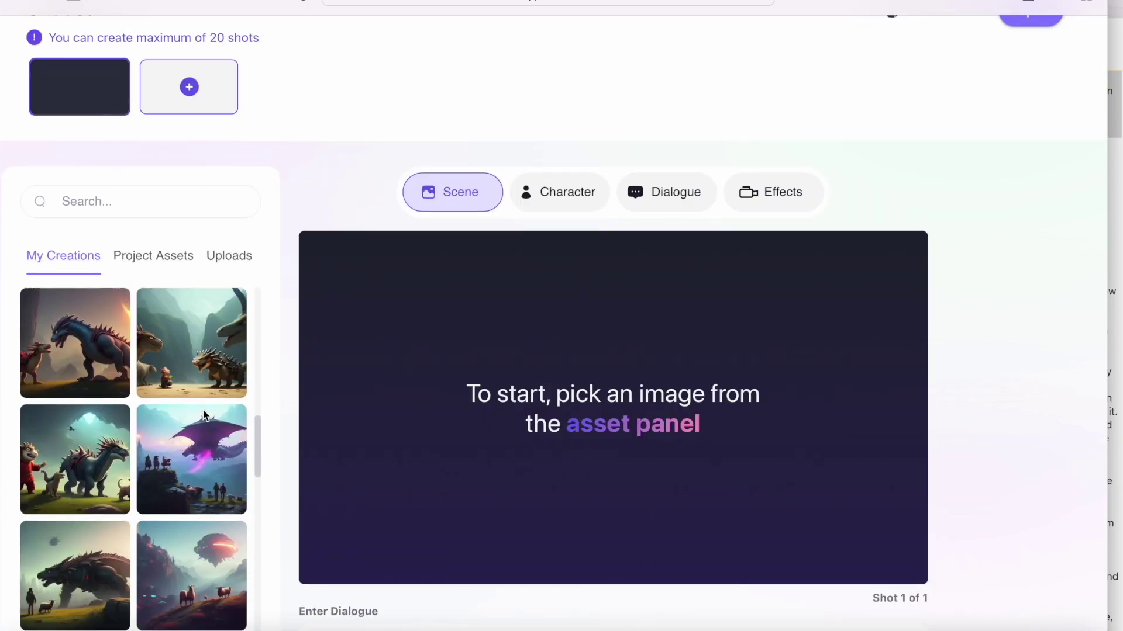
click(75, 421)
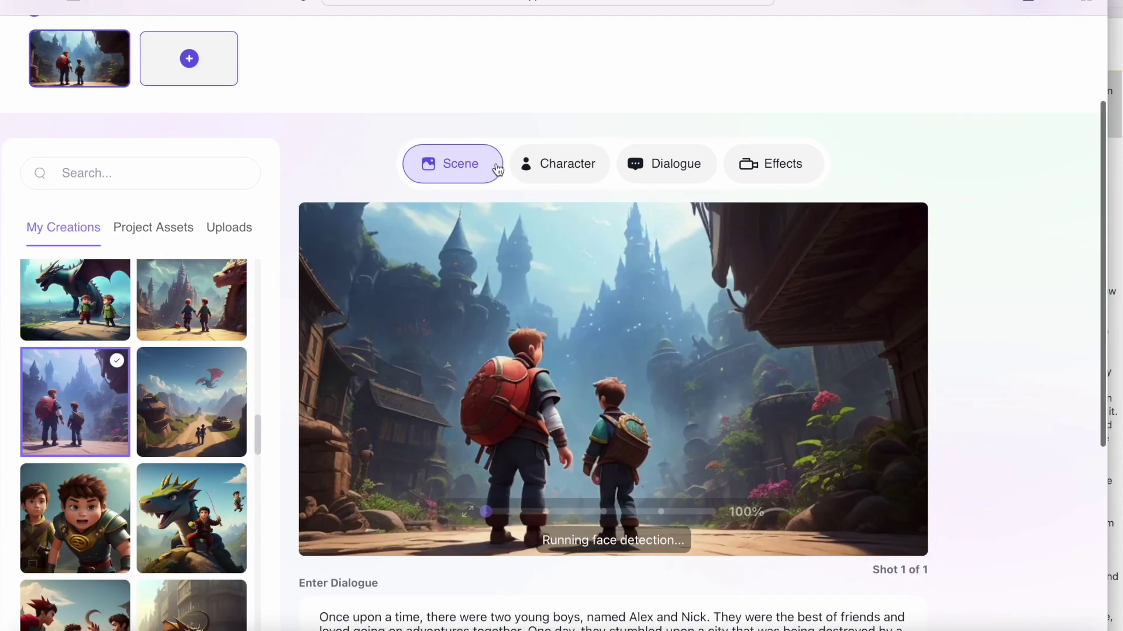
click(676, 164)
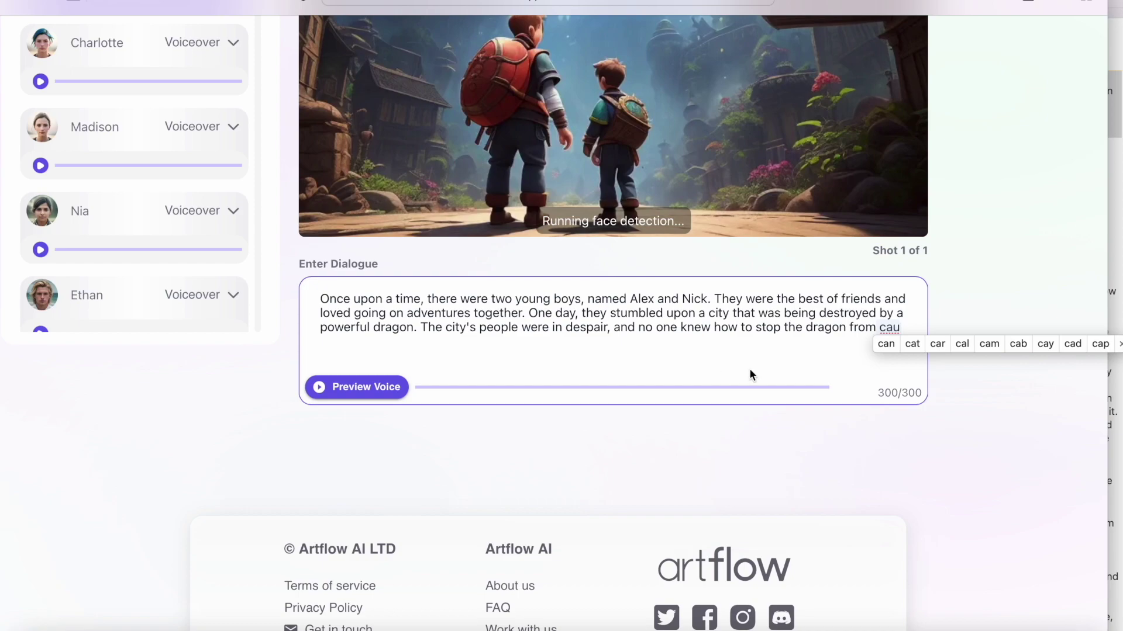
scroll(761, 386, up, 5)
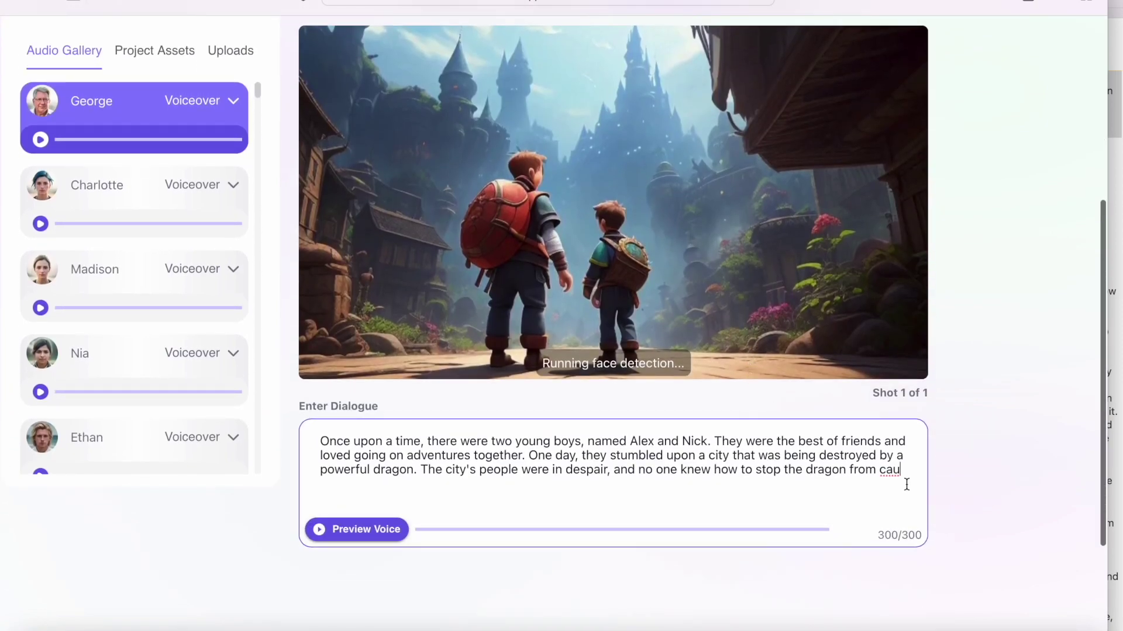
scroll(817, 419, up, 10)
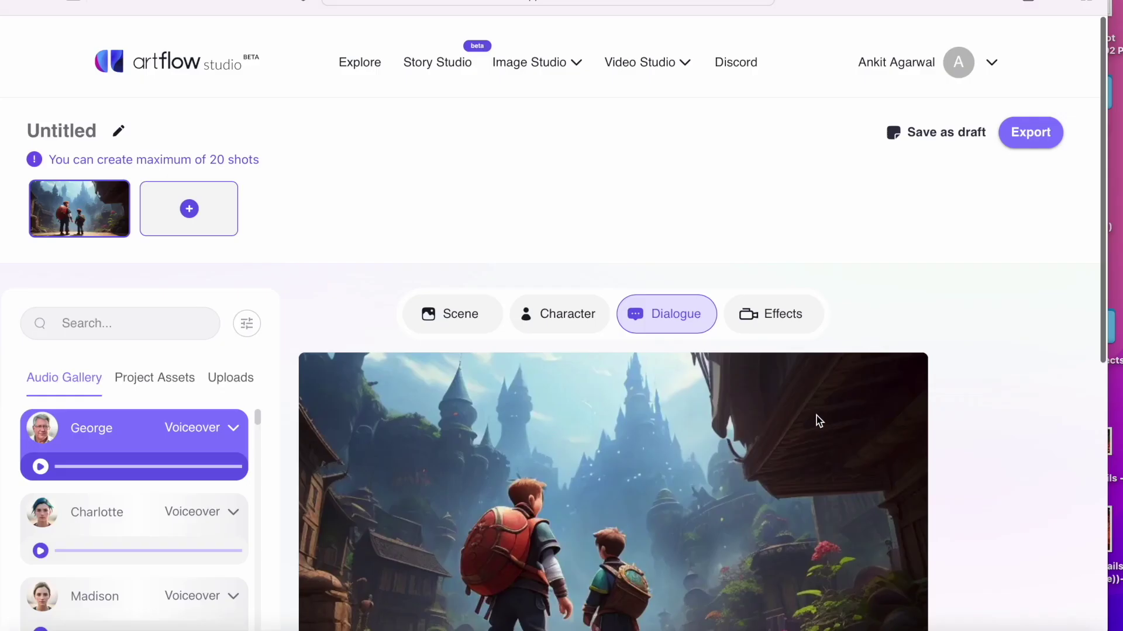
Step: Apply the Zoom out camera movement to Shot 1 and view the colour filter options
click(784, 323)
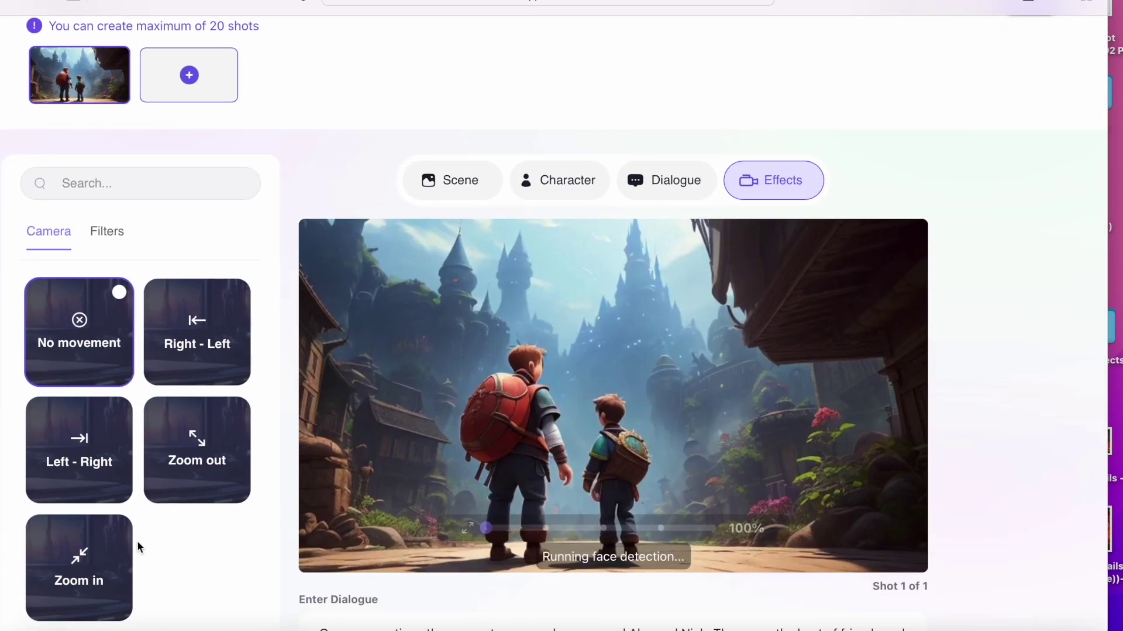
click(204, 464)
scroll(203, 463, down, 3)
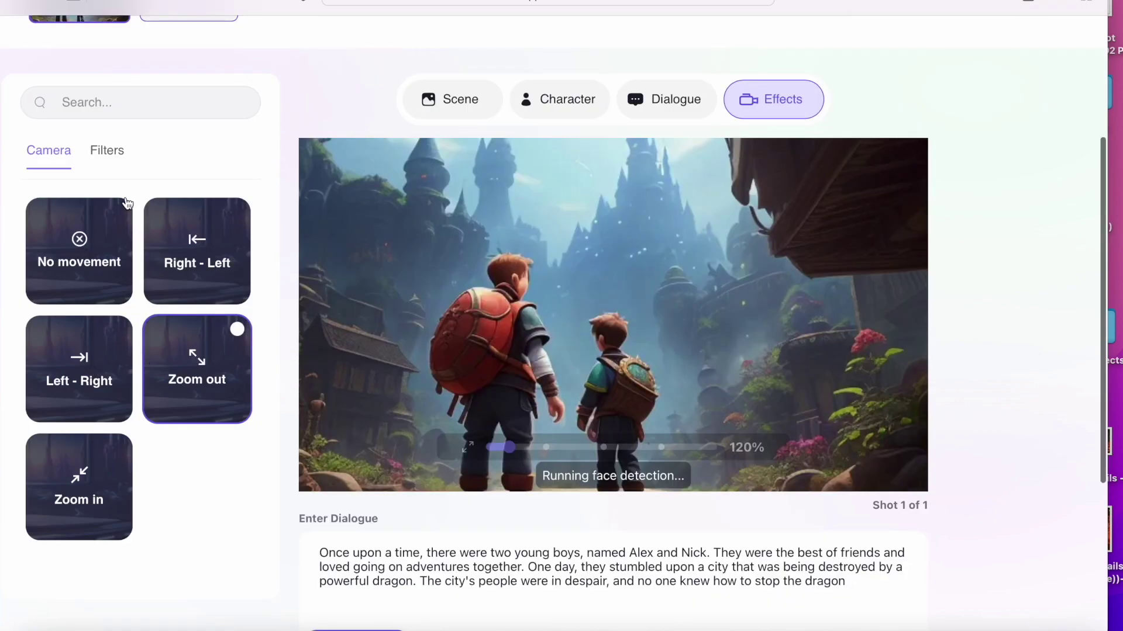
click(111, 157)
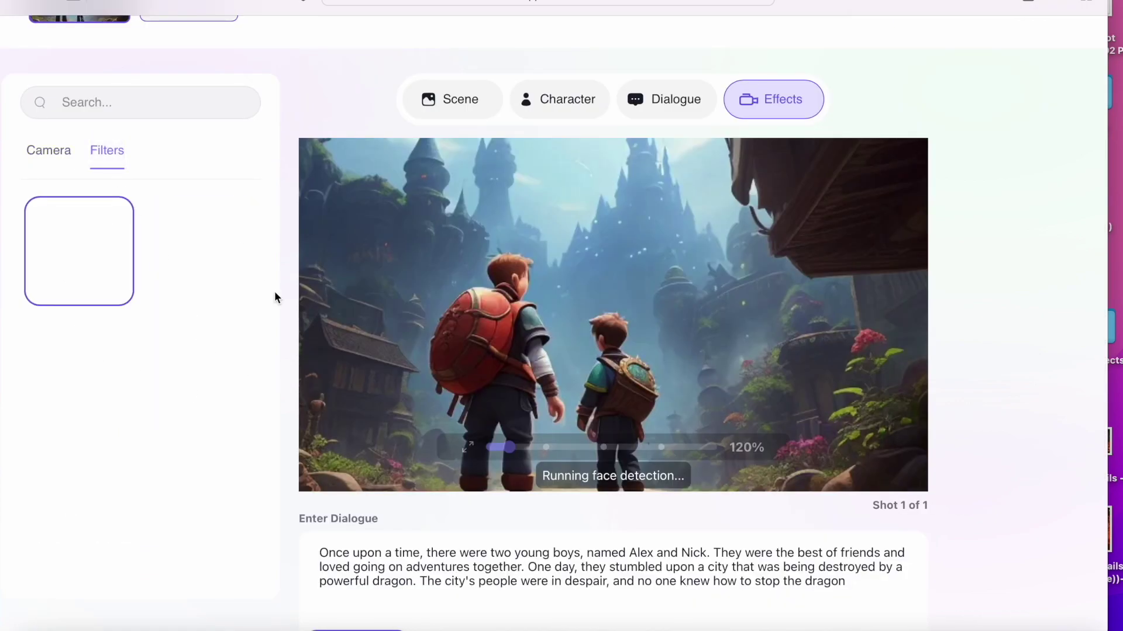
scroll(150, 336, up, 4)
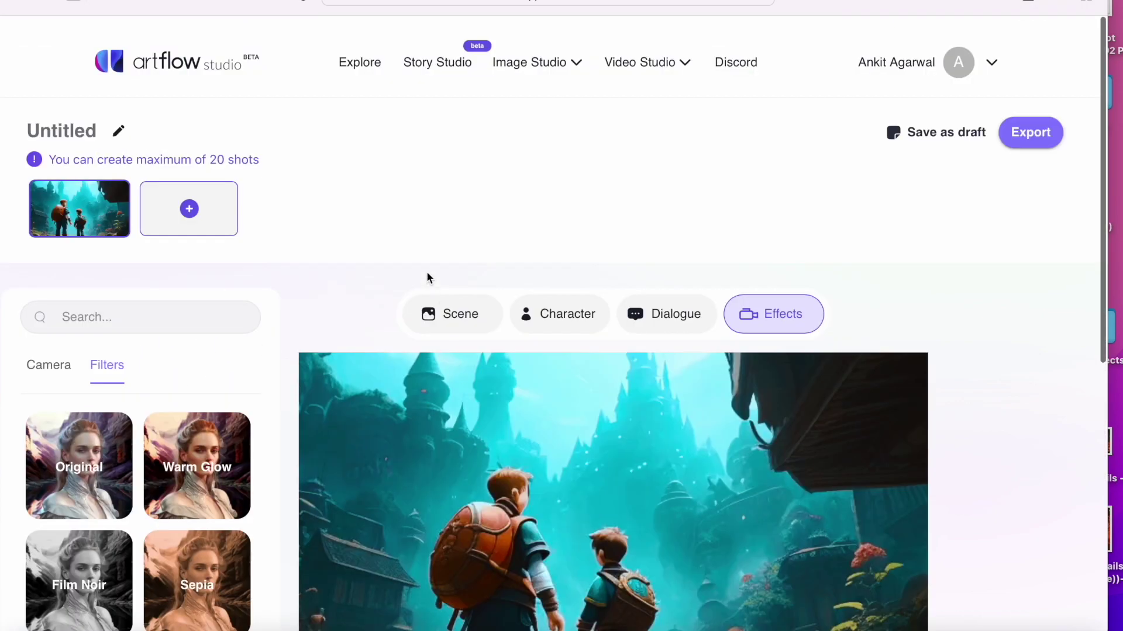
Step: Add a second shot with the Dragon Tamer welcome narration as its dialogue
click(190, 210)
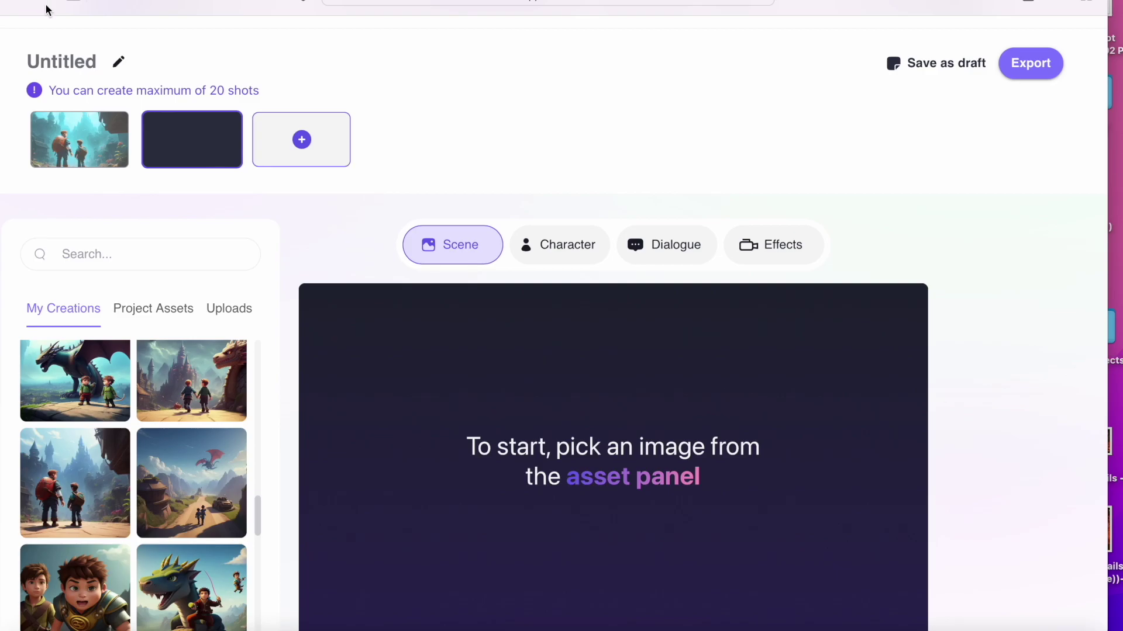
scroll(392, 489, down, 4)
click(391, 490)
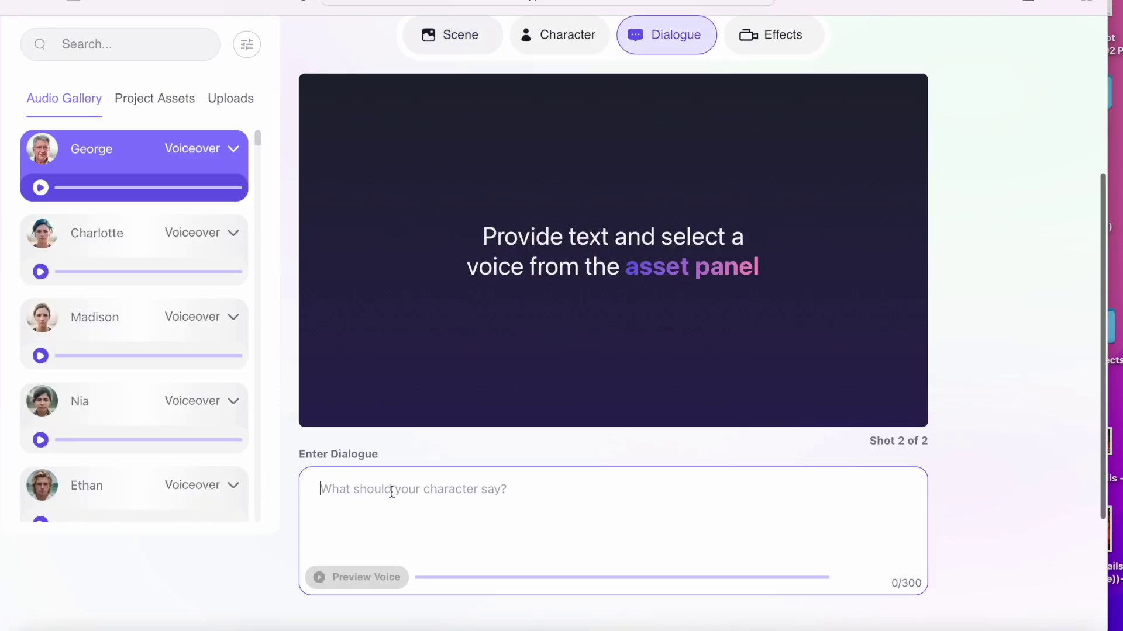
text(Welcome to "The Dragon Tamer," an animated story about two young boys who embark on an epic adventure to save a city from a powerful dragon. Join Alex and Nick in their quest to tame the dragon and become heroes!)
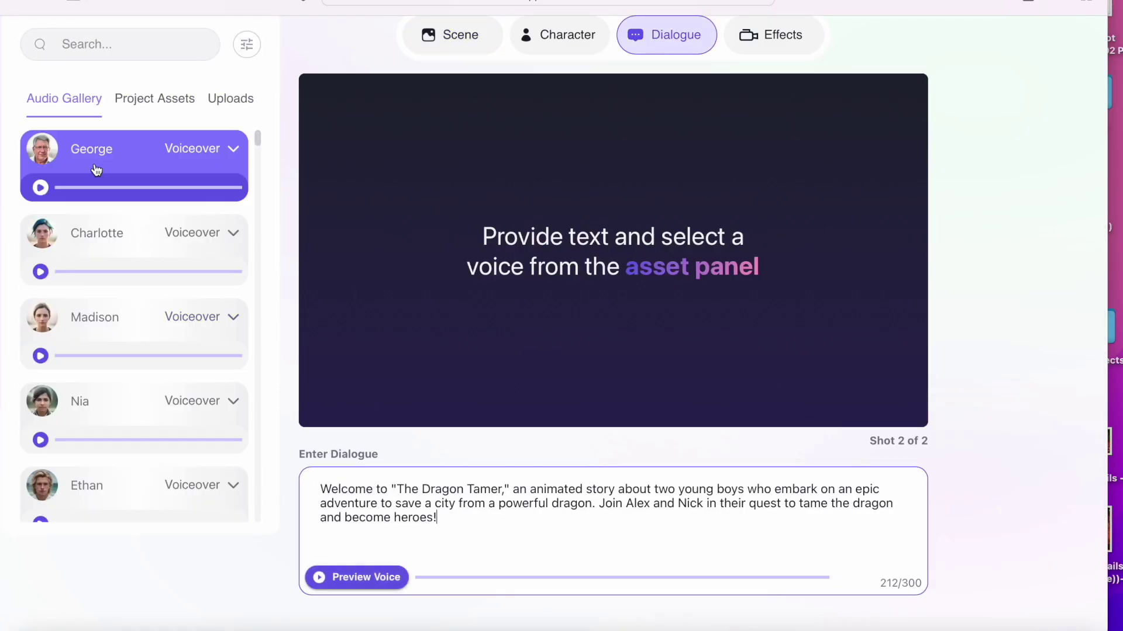
scroll(450, 188, up, 2)
Step: Set Shot 2's scene to the boy riding the dragon with a Left - Right camera pan
click(454, 135)
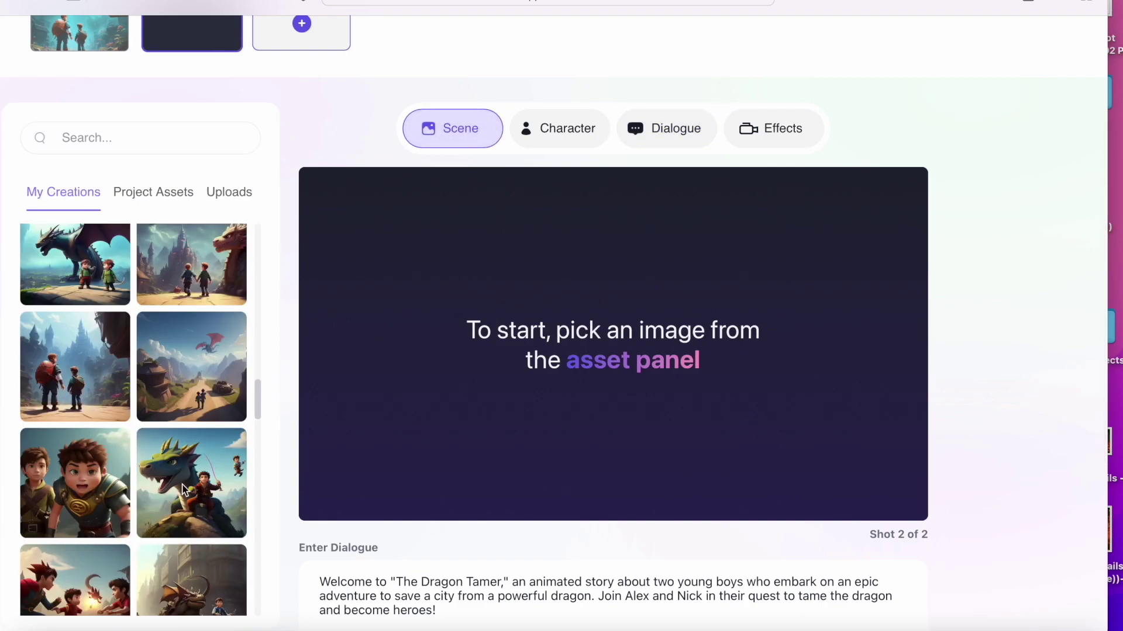
scroll(246, 503, down, 1)
scroll(404, 567, down, 1)
scroll(404, 567, down, 1)
click(191, 385)
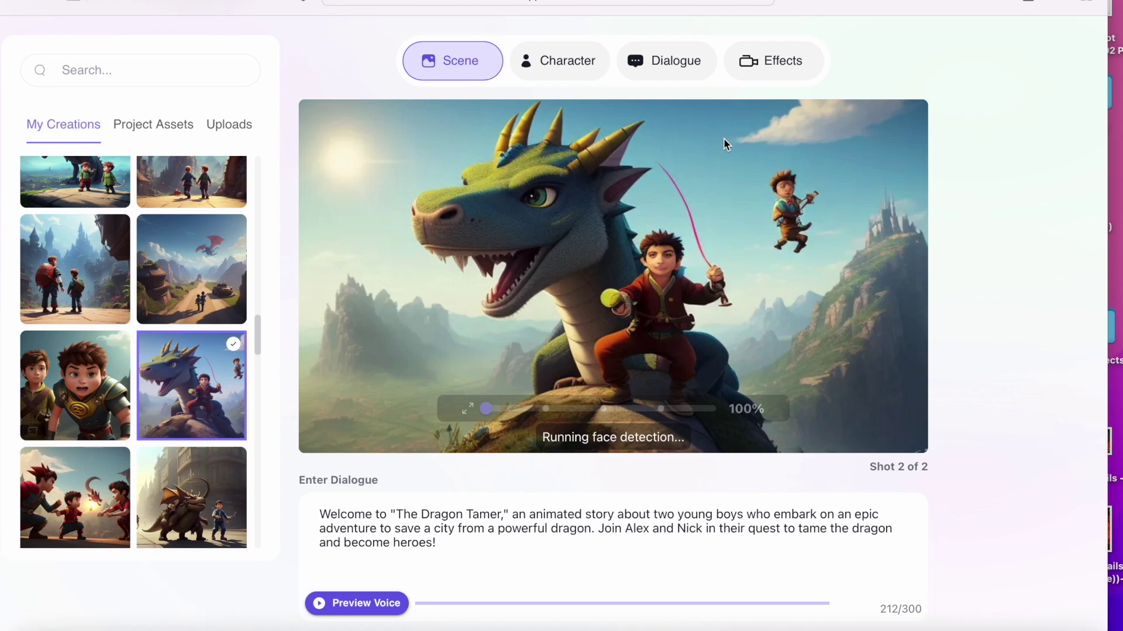
click(797, 47)
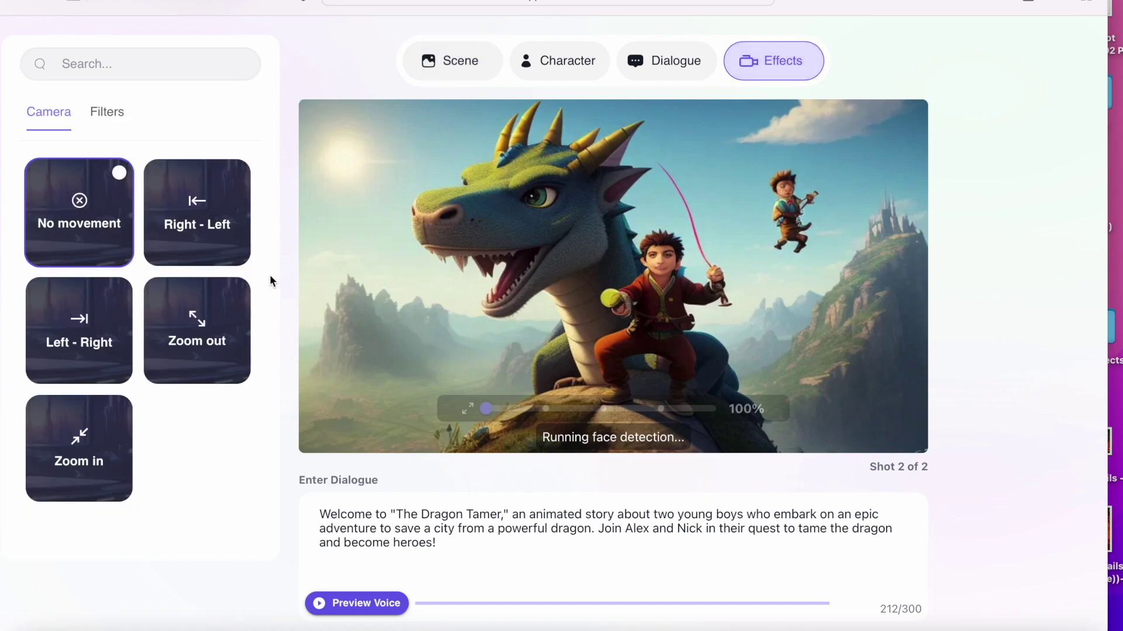
click(72, 317)
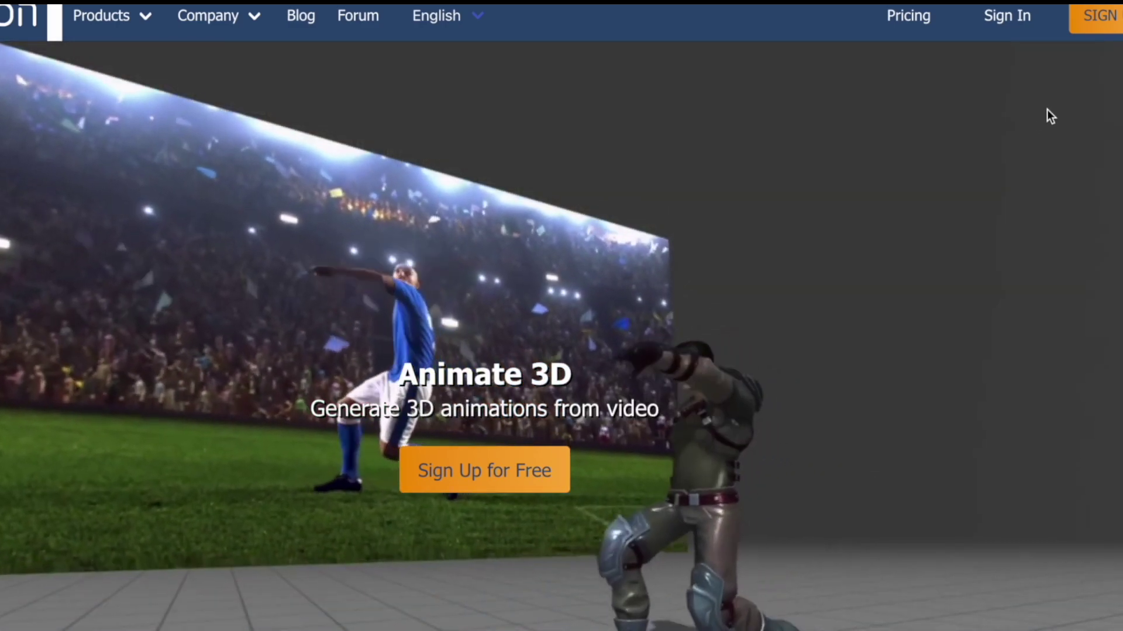
Step: Sign up for DeepMotion and start a new Animate 3D project, skipping the guidelines
click(1107, 29)
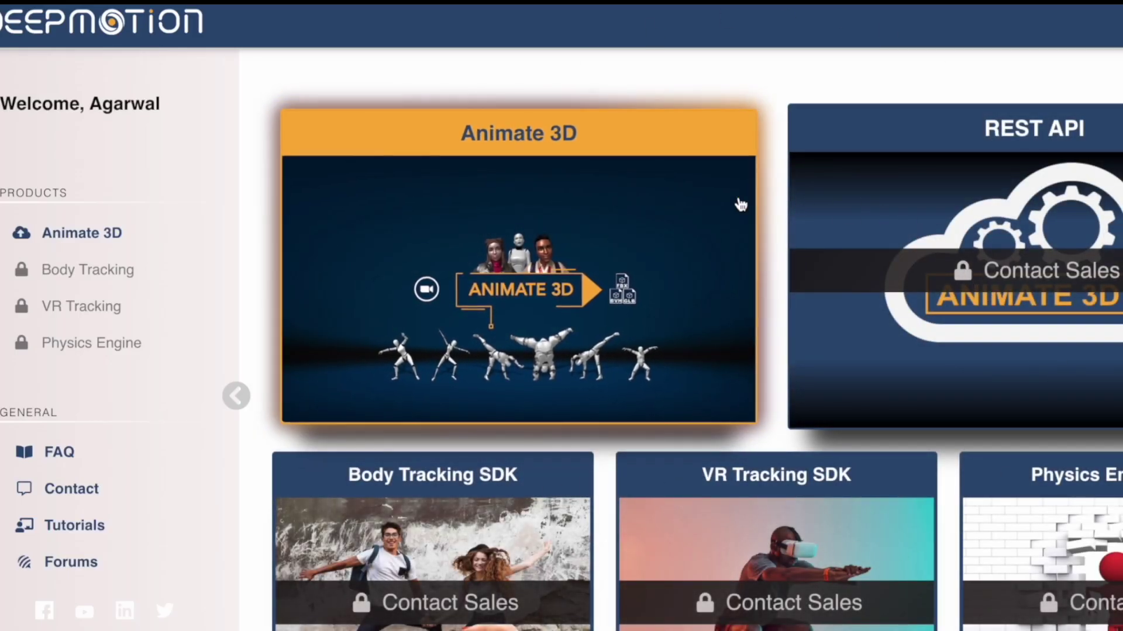
click(667, 170)
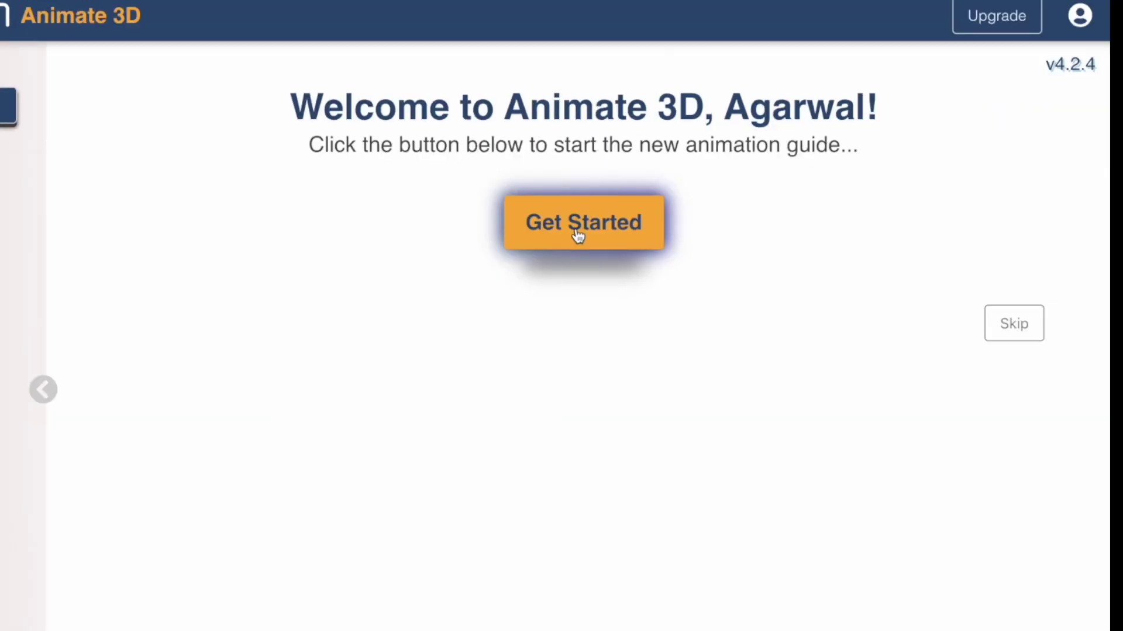
click(770, 241)
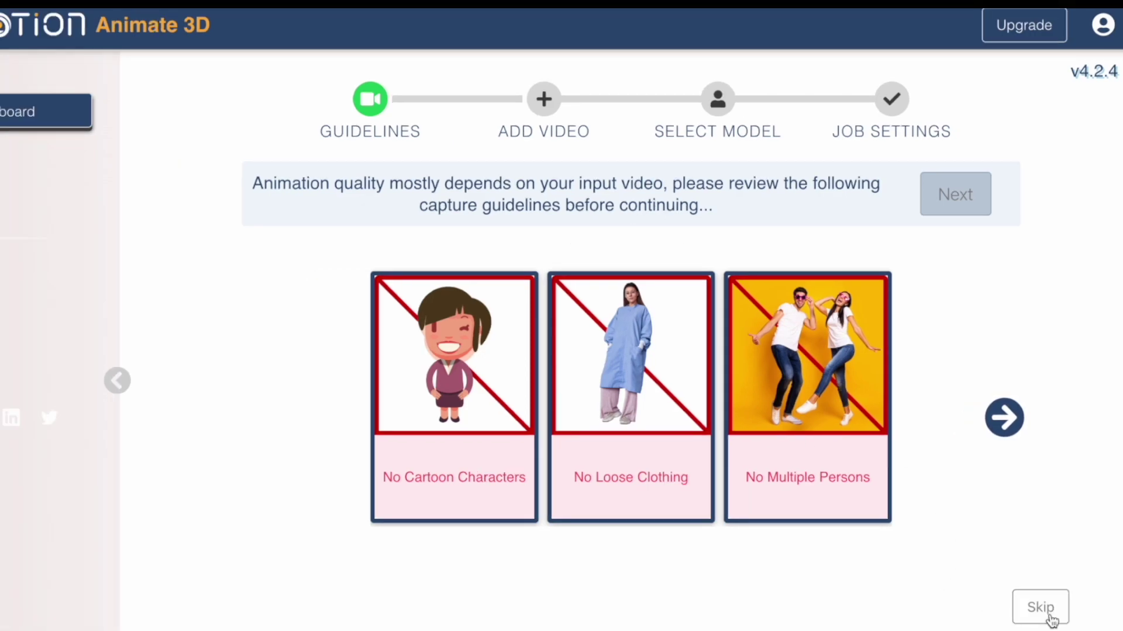
click(1050, 619)
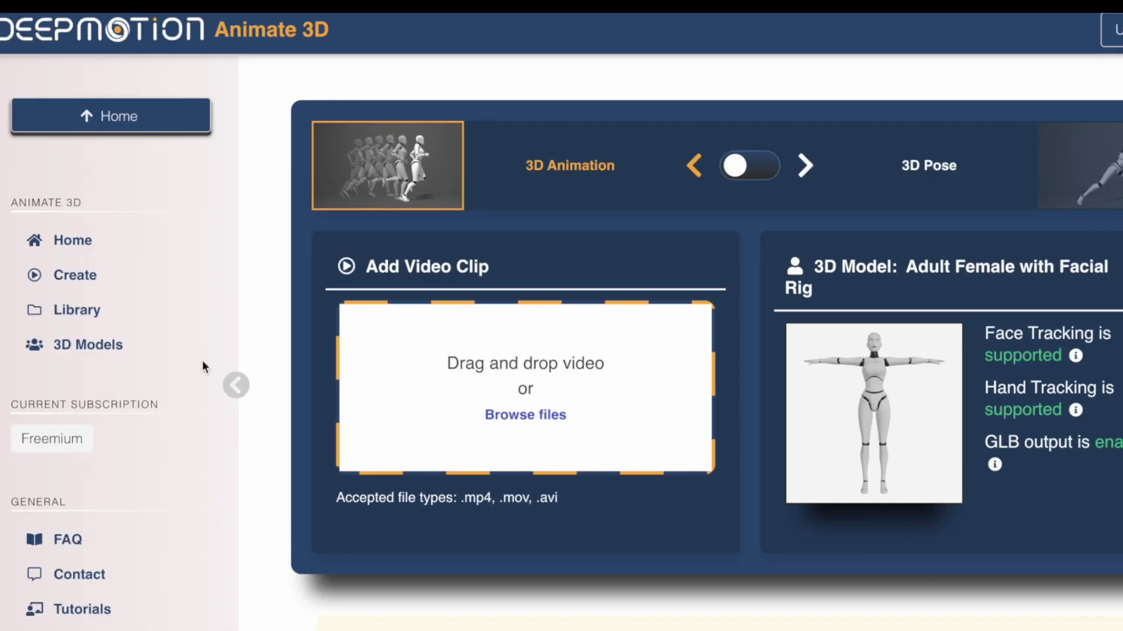
Step: Go to the 3D models page and open the Realistic Avatars characters
click(90, 345)
scroll(701, 388, down, 2)
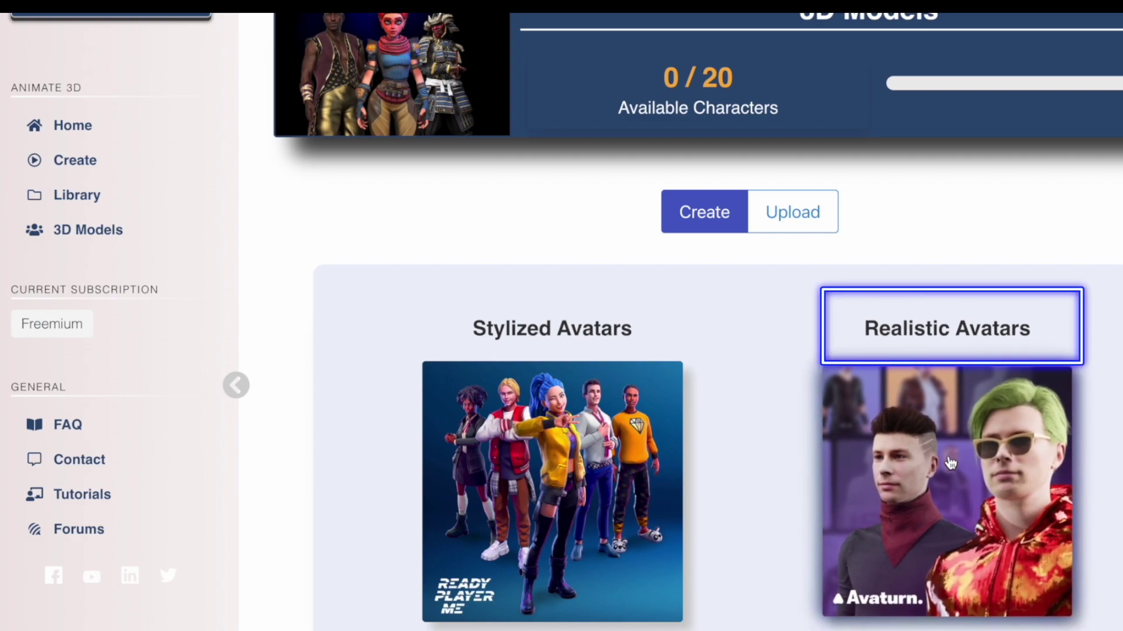
click(950, 465)
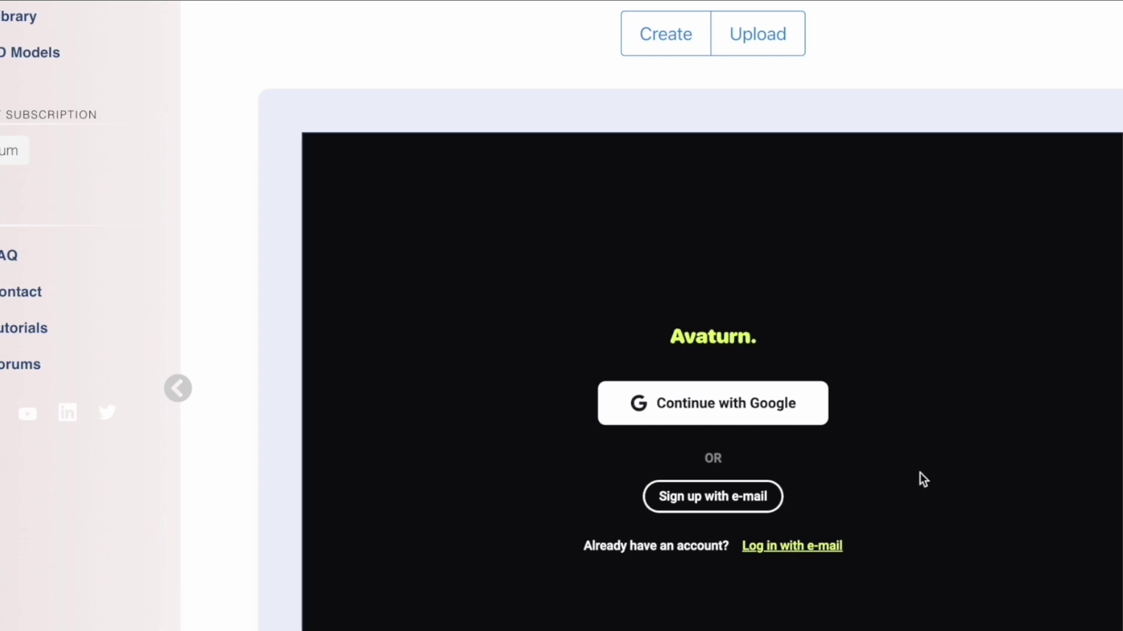
Step: Sign in to Avaturn and start a new avatar, reaching the Choose face dialog
scroll(923, 479, down, 1)
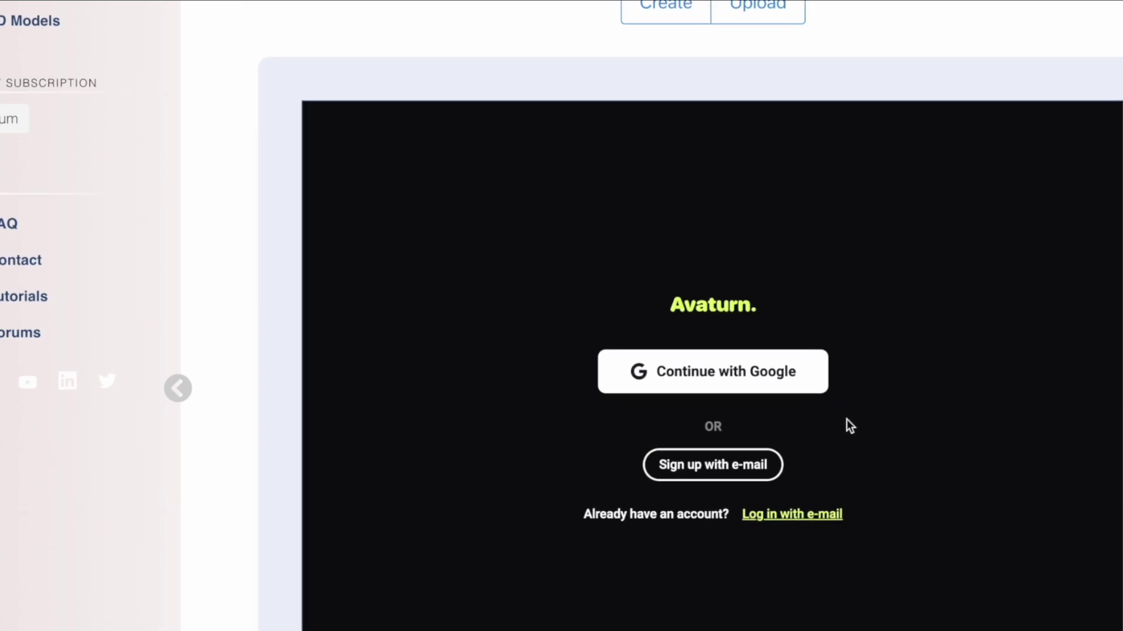
click(766, 393)
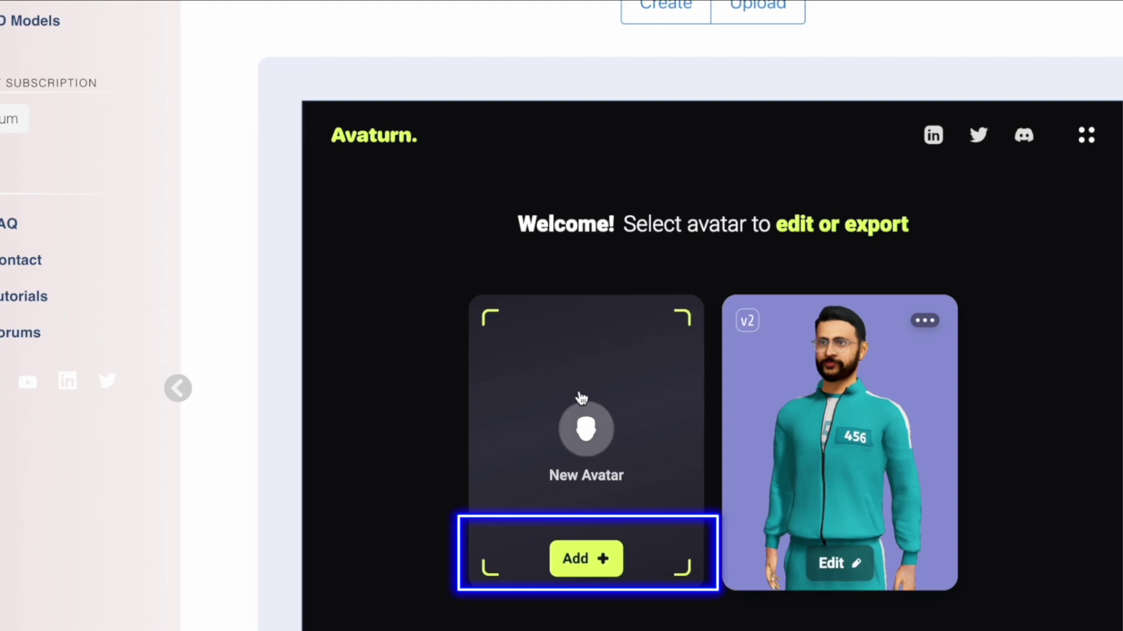
click(601, 551)
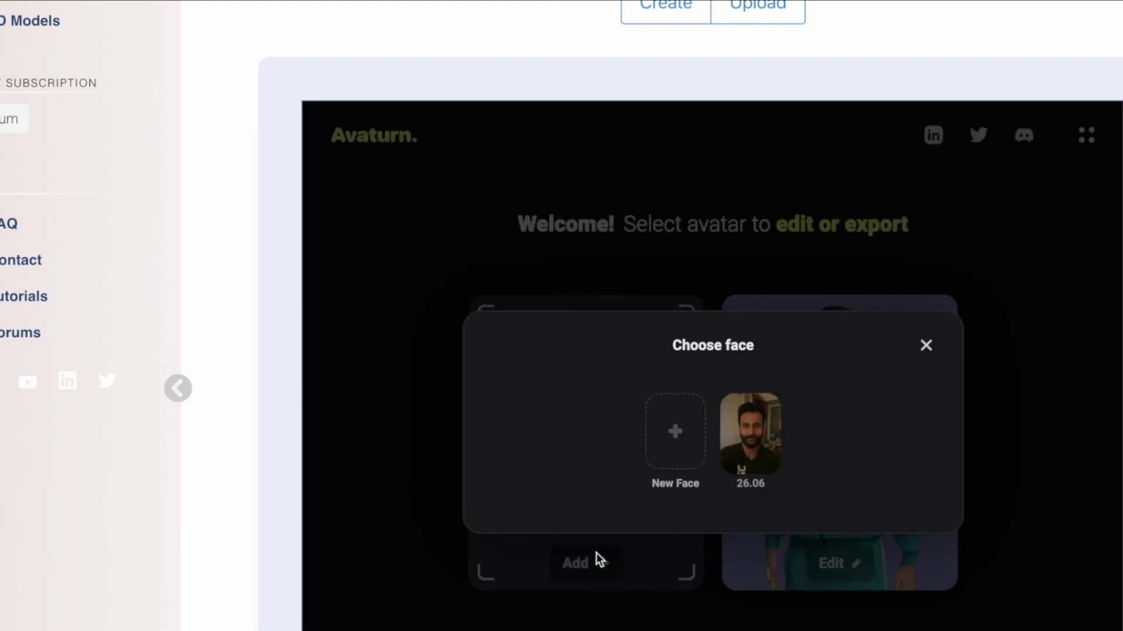
Step: Build the avatar from the New Face option to load it into the Avaturn editor
click(674, 447)
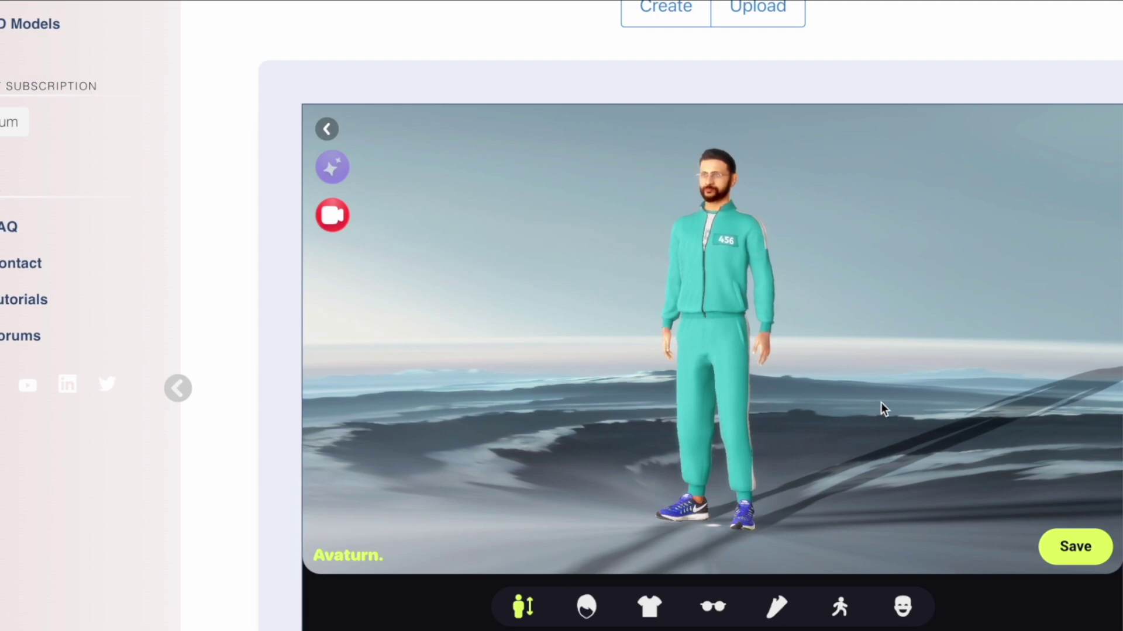
Step: Try several outfits on the Avaturn avatar, ending in the black suit, and add dress shoes
scroll(795, 560, down, 2)
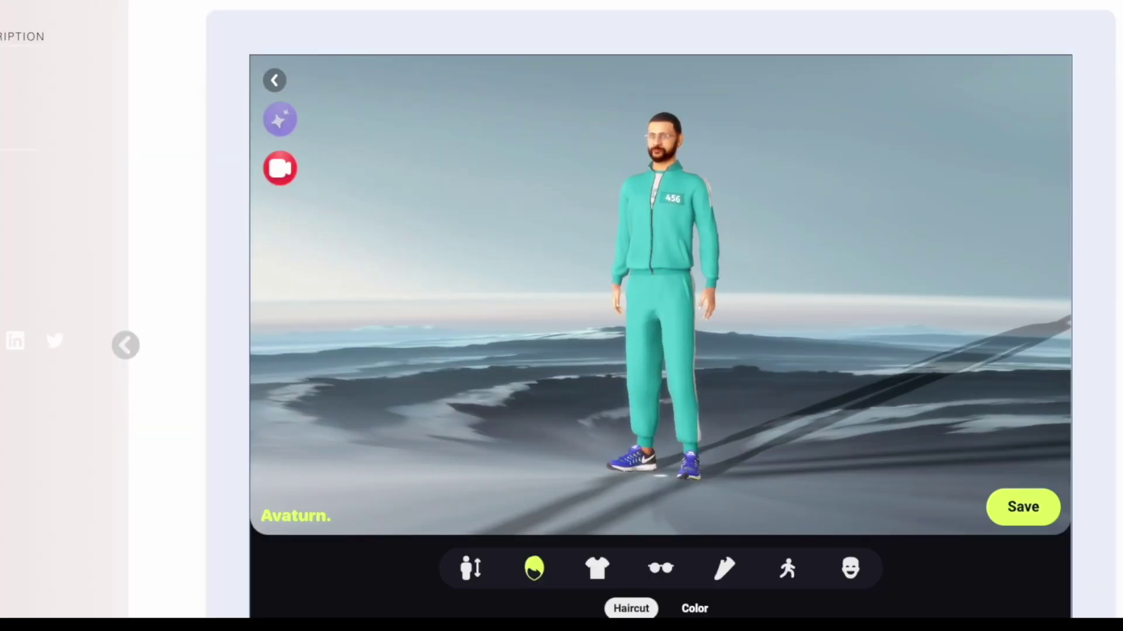
click(594, 576)
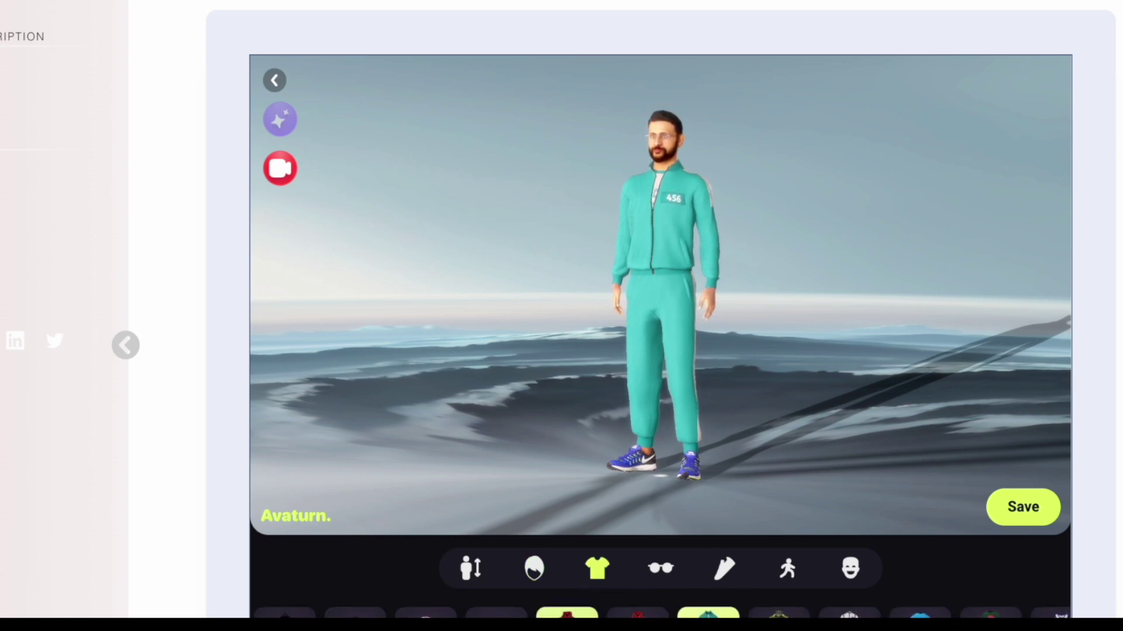
click(577, 614)
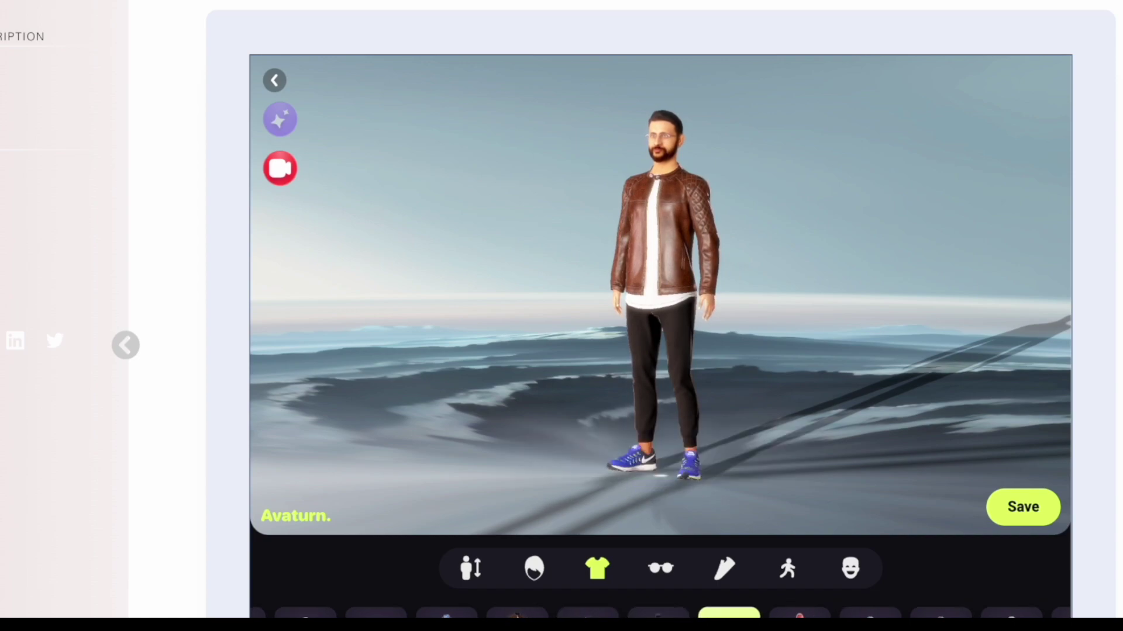
click(690, 614)
click(442, 614)
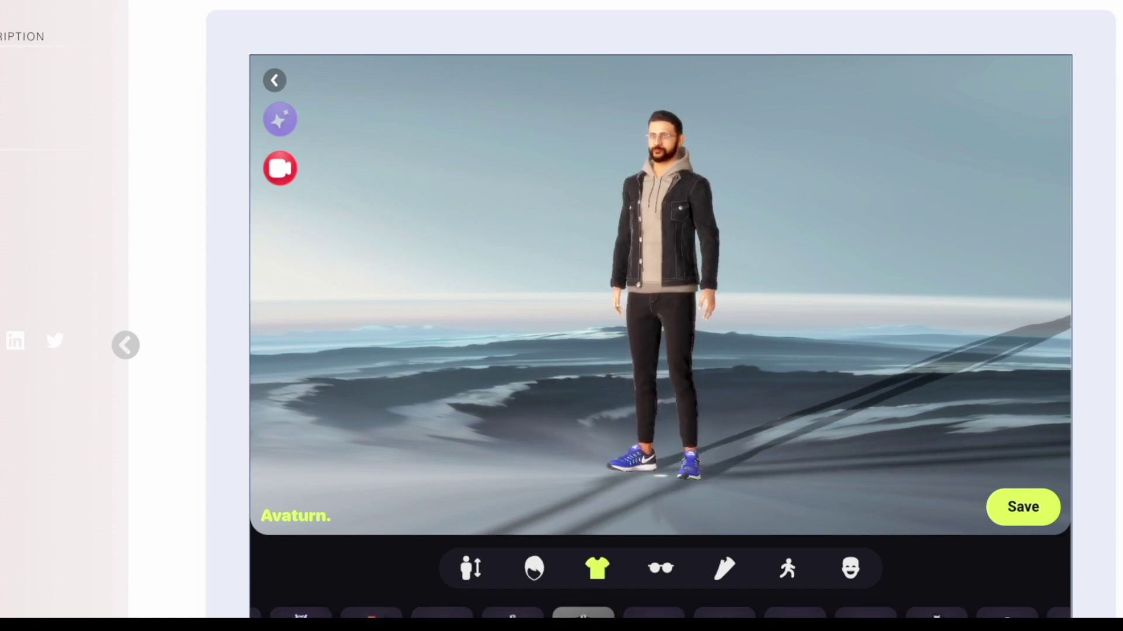
click(671, 570)
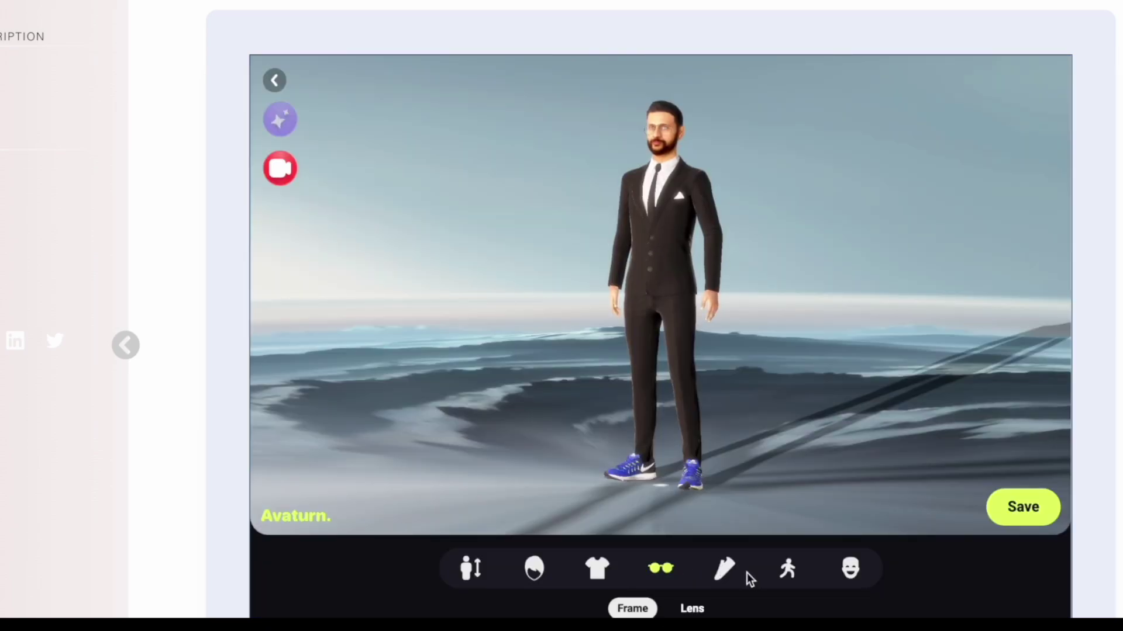
click(725, 572)
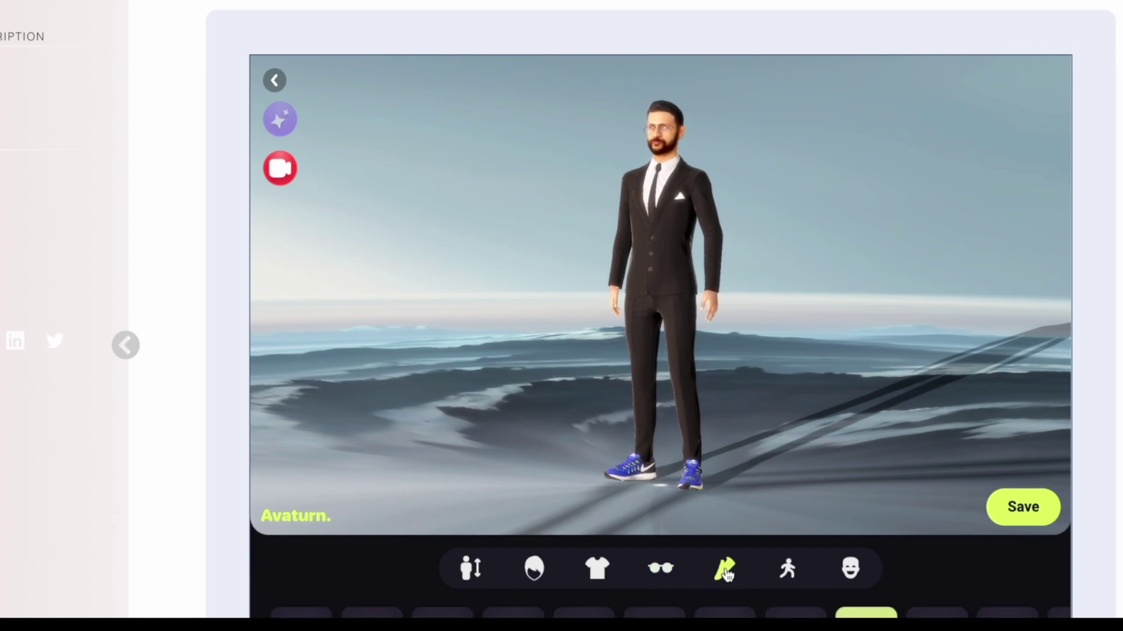
Step: Preview the idle and dance poses on the suited avatar, then save it
click(790, 576)
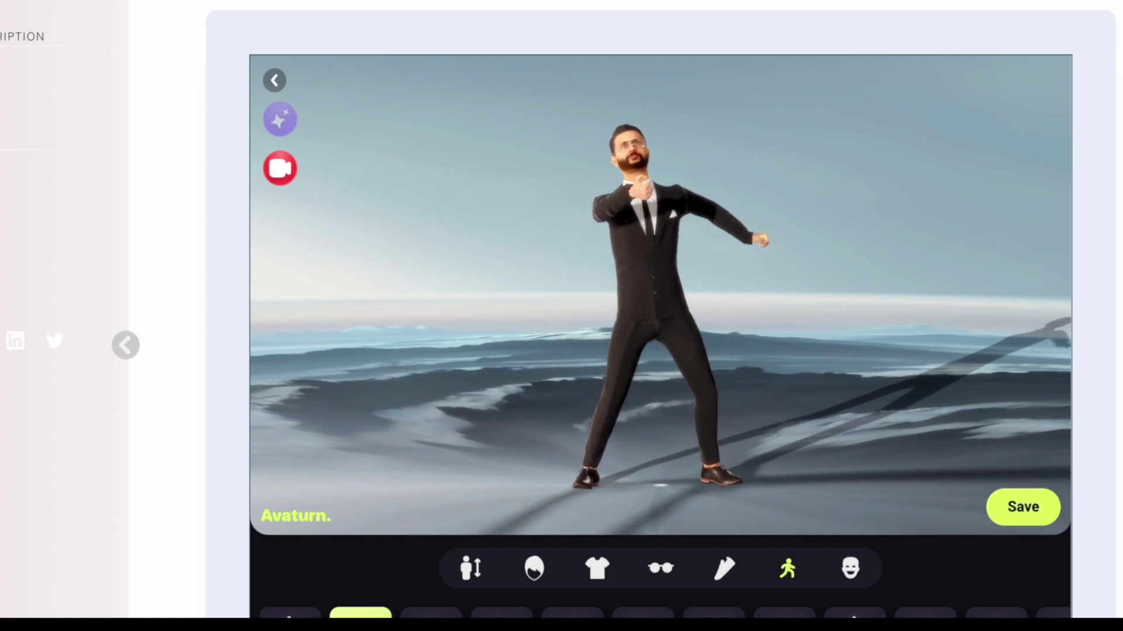
click(431, 614)
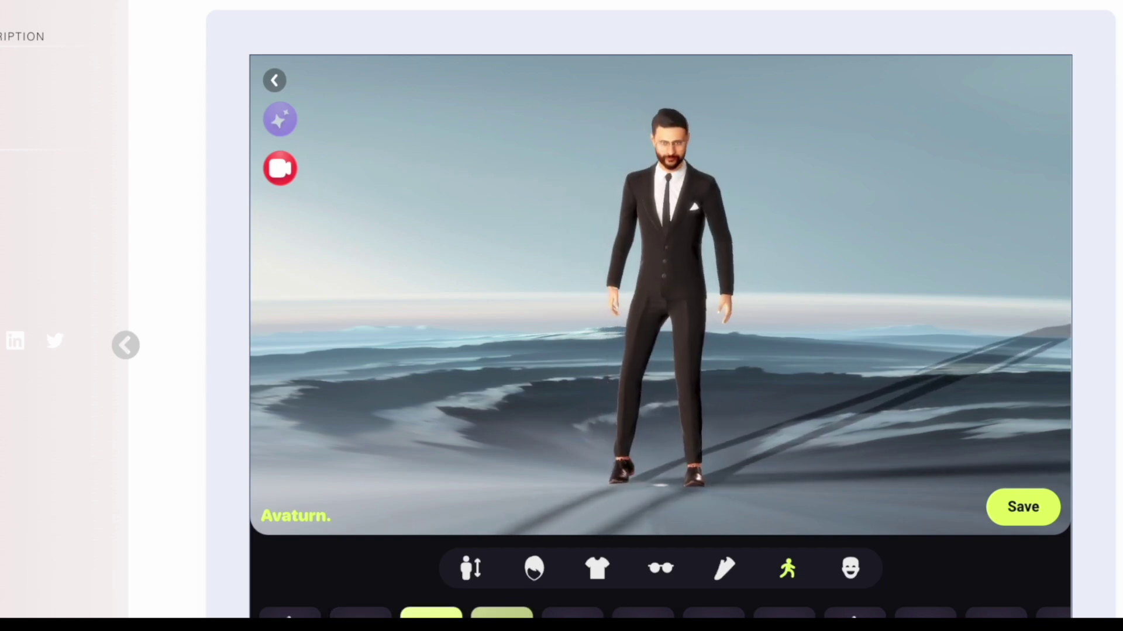
click(978, 614)
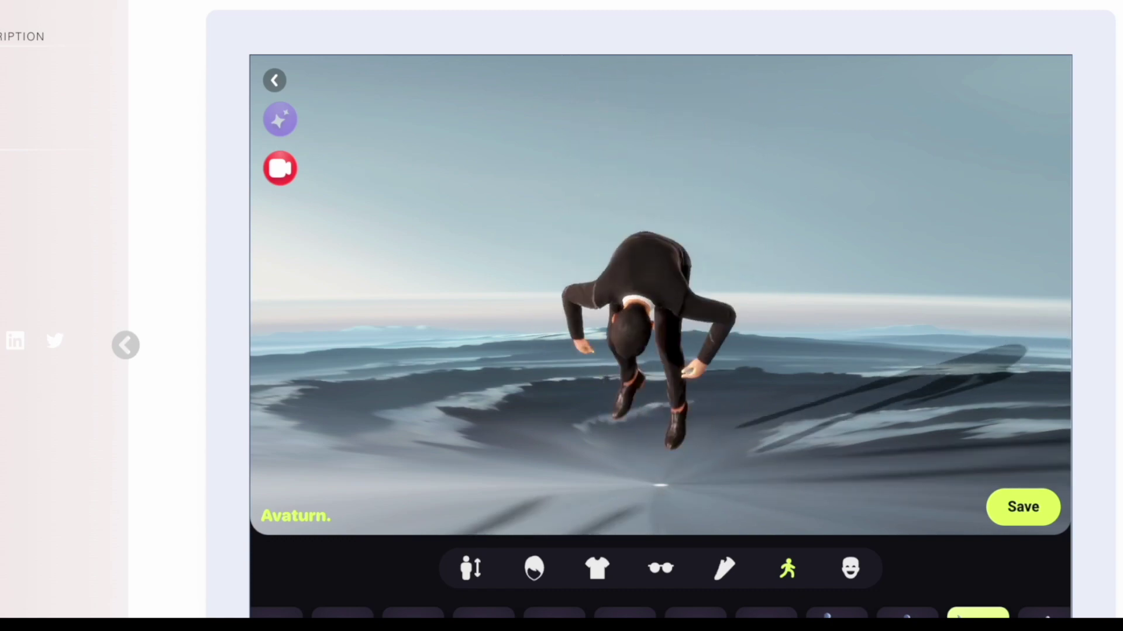
click(1013, 506)
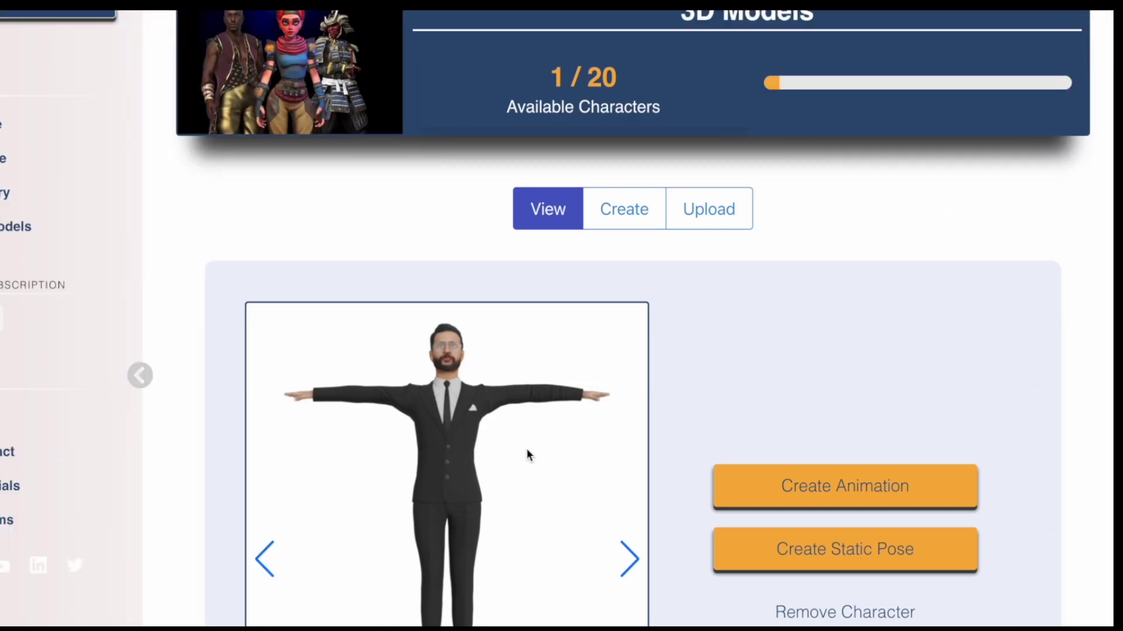
Step: Start a new Animate 3D animation using the saved suited character
scroll(526, 451, down, 3)
scroll(526, 452, up, 2)
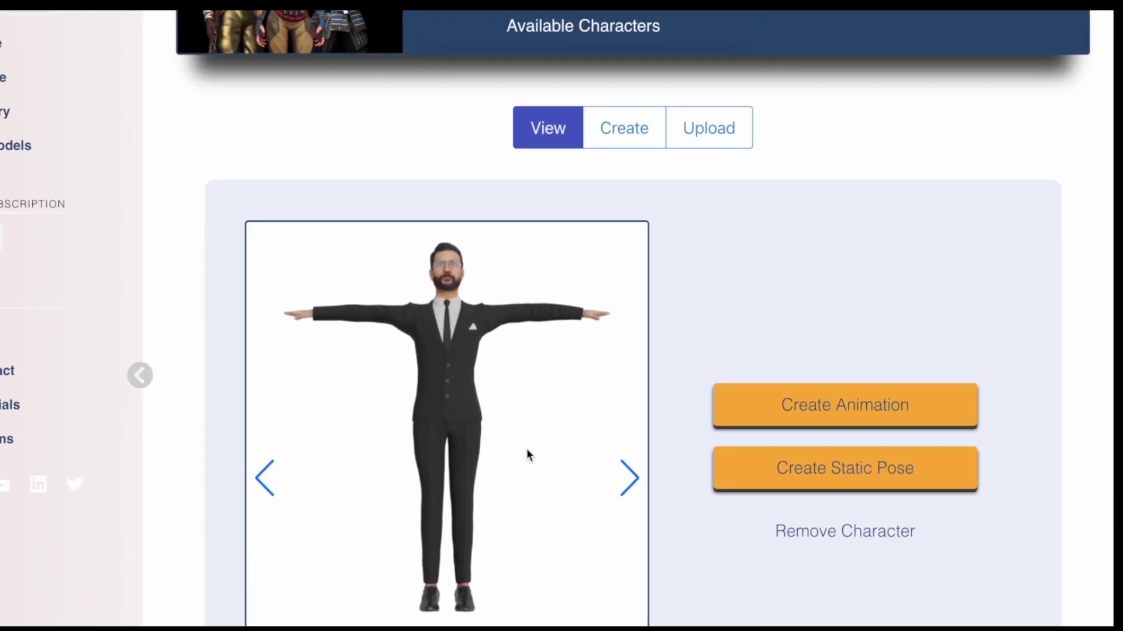
click(794, 407)
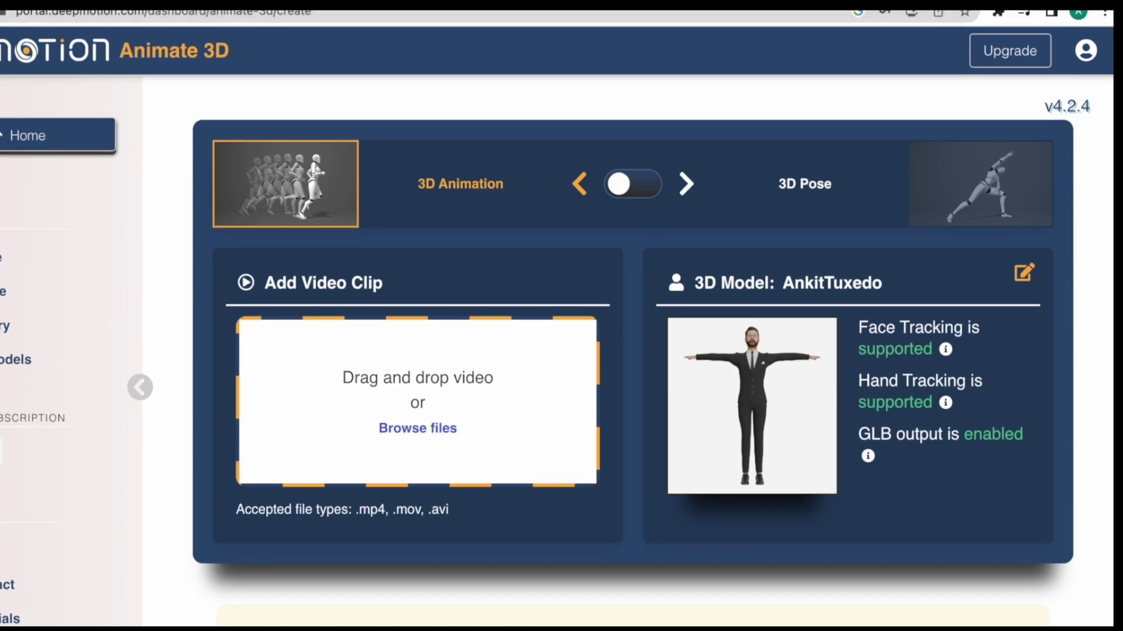
Step: Upload Running.mov as the video clip for the AnkitTuxedo model
click(417, 428)
click(410, 416)
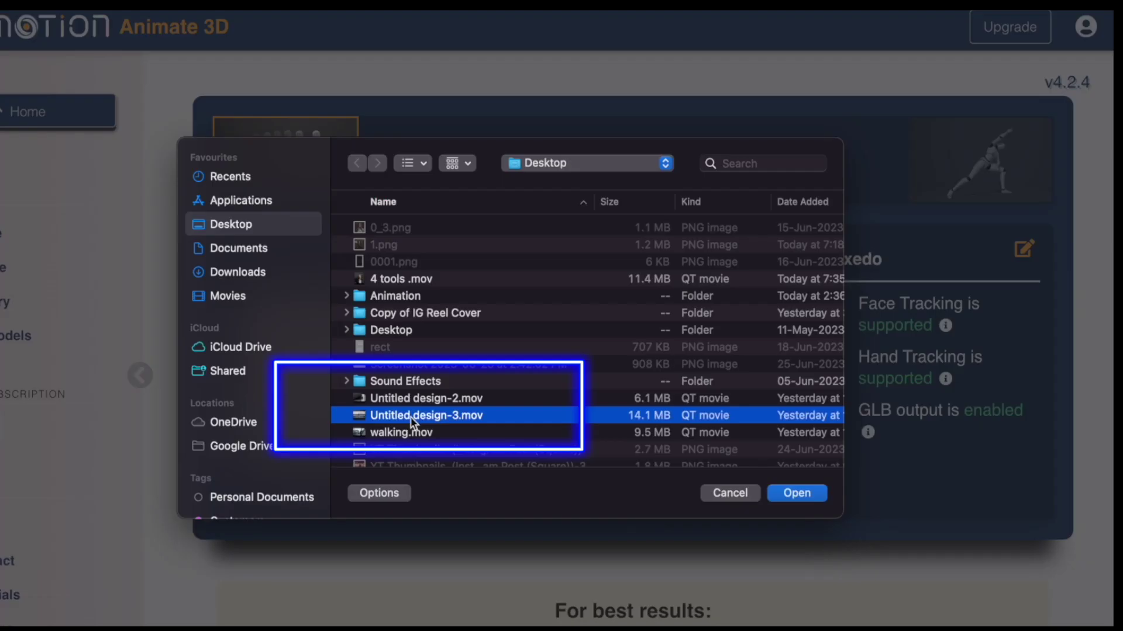
click(795, 493)
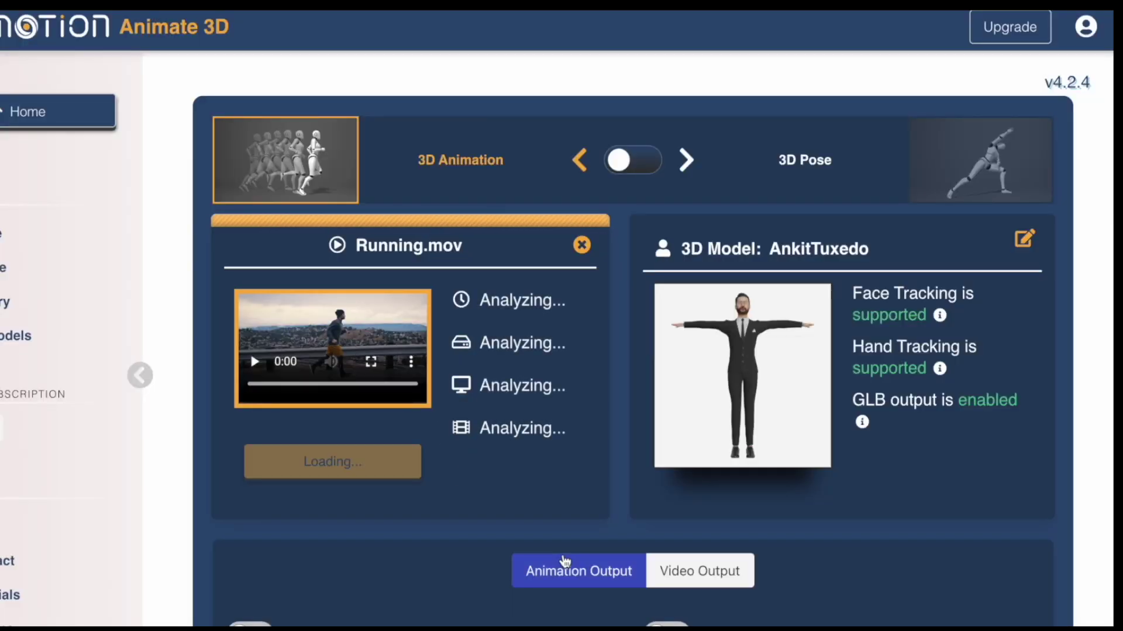
scroll(488, 450, down, 2)
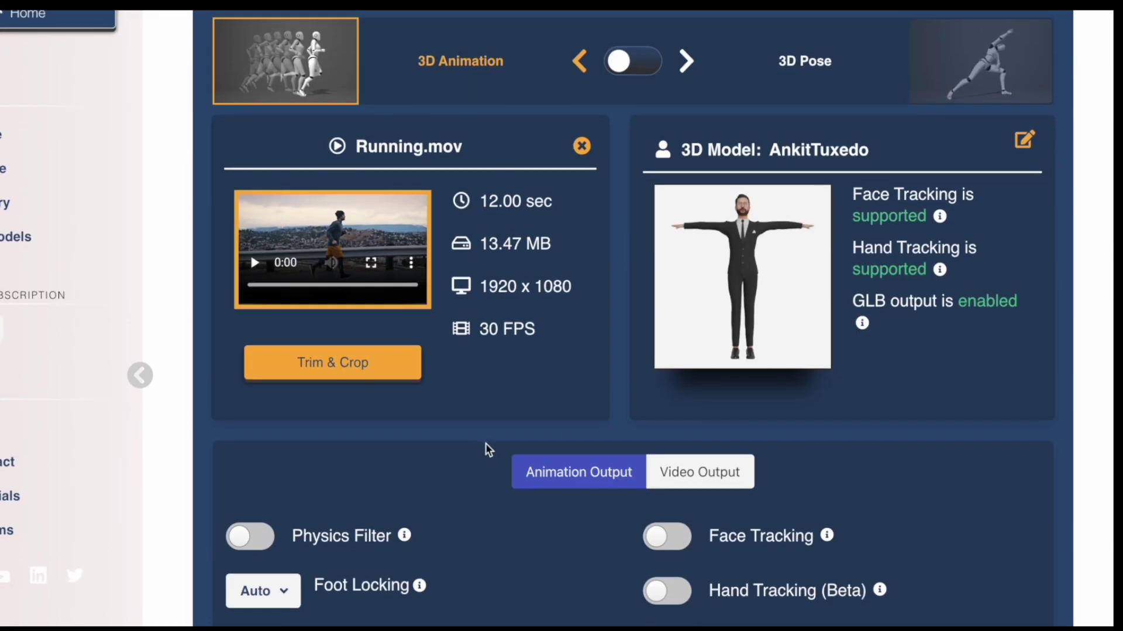
Step: Enable MP4 video output without the original footage, using a solid green background
click(704, 478)
scroll(268, 414, down, 2)
click(245, 416)
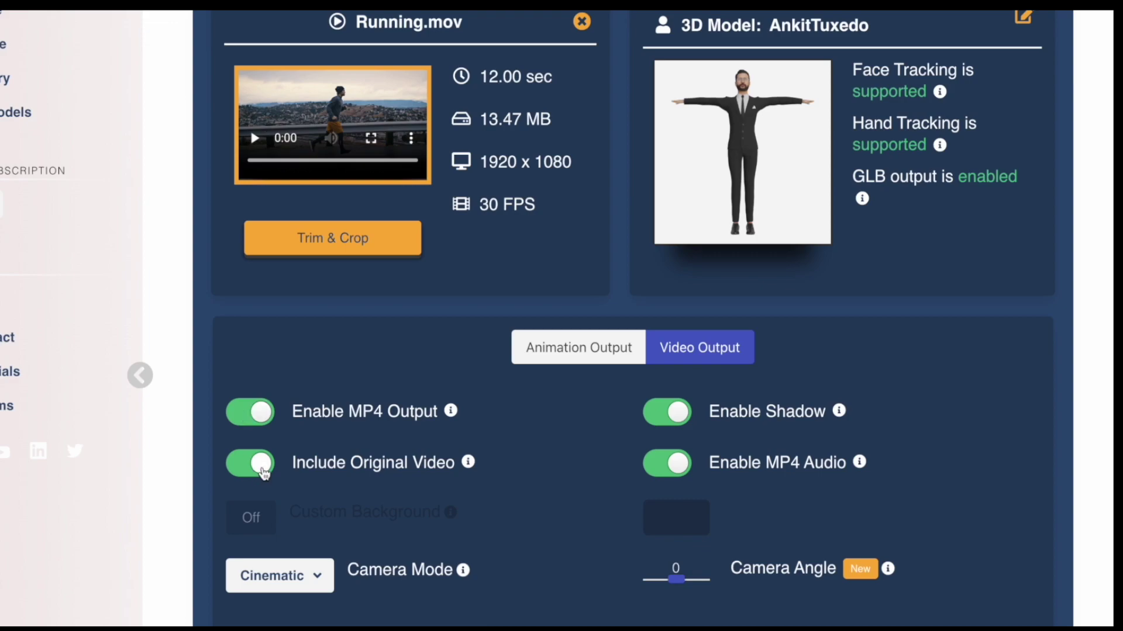
click(263, 468)
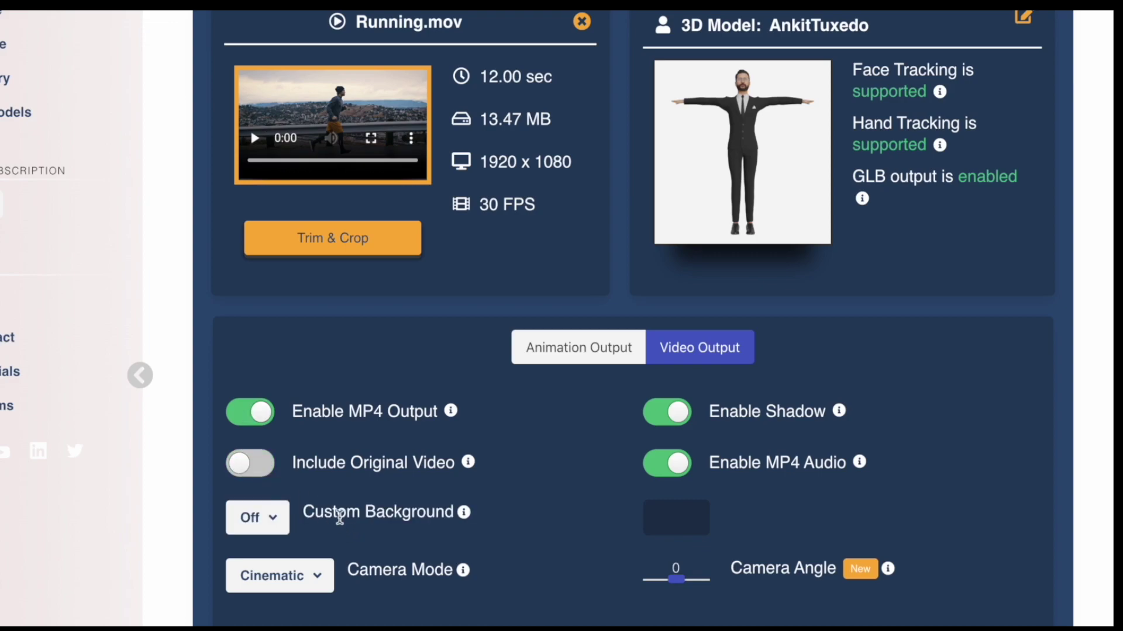
click(280, 520)
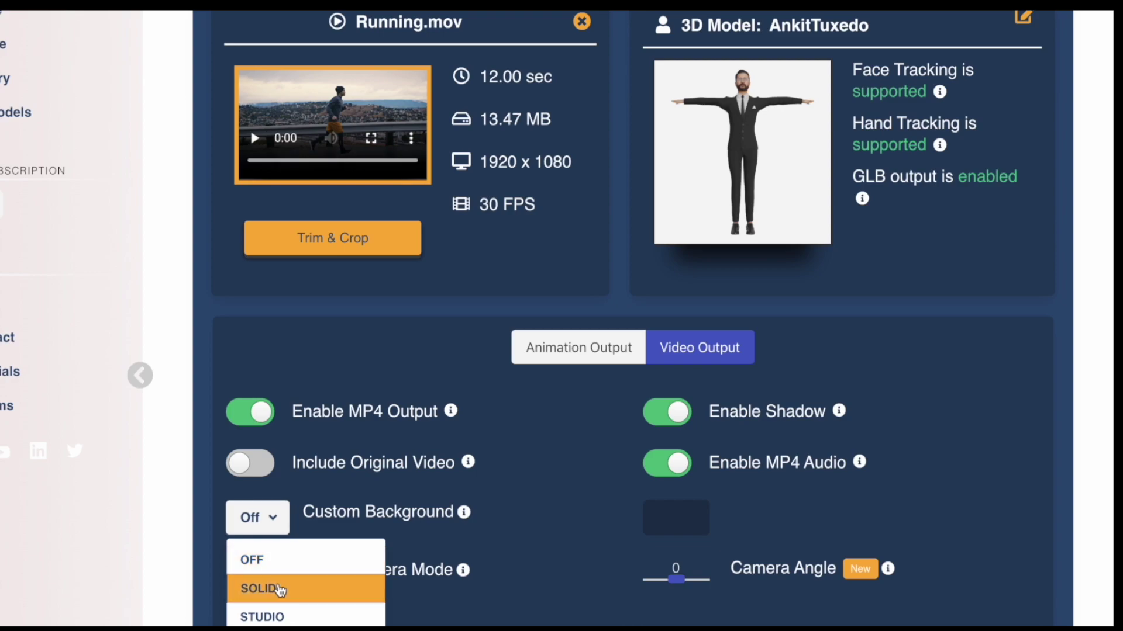
click(280, 589)
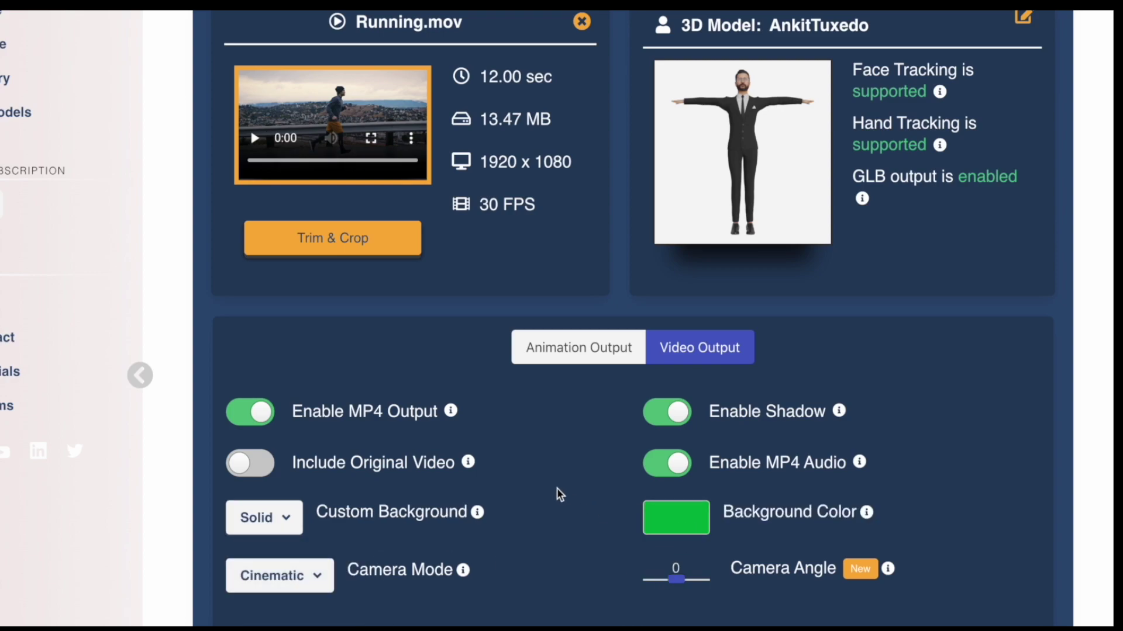
scroll(431, 524, down, 1)
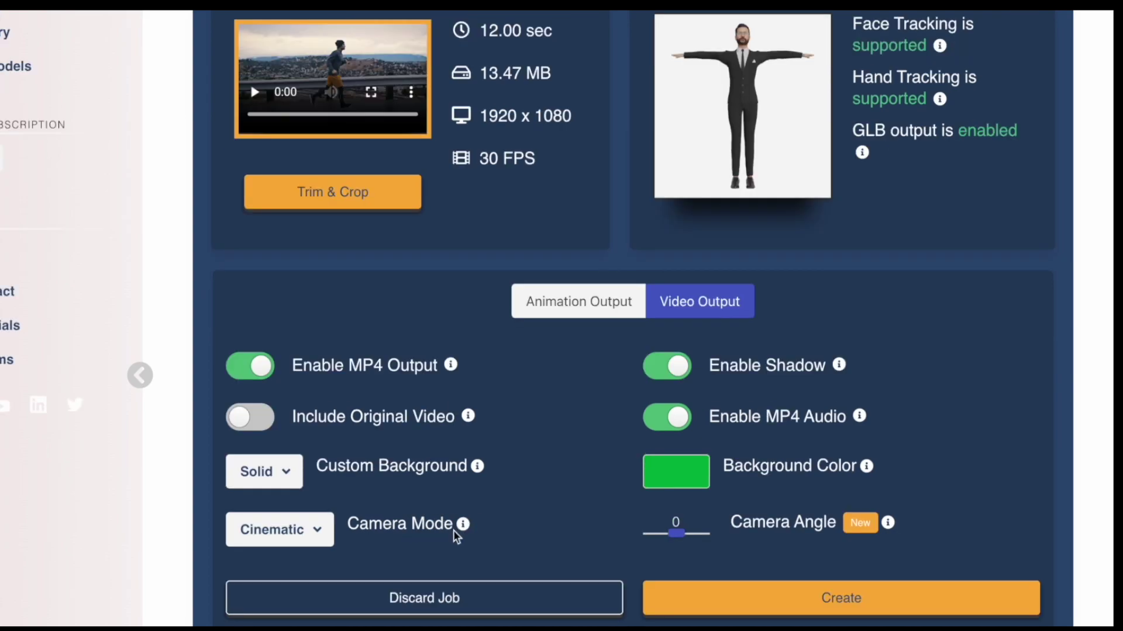
Step: Keep the camera mode on Cinematic and review the animation settings
click(332, 533)
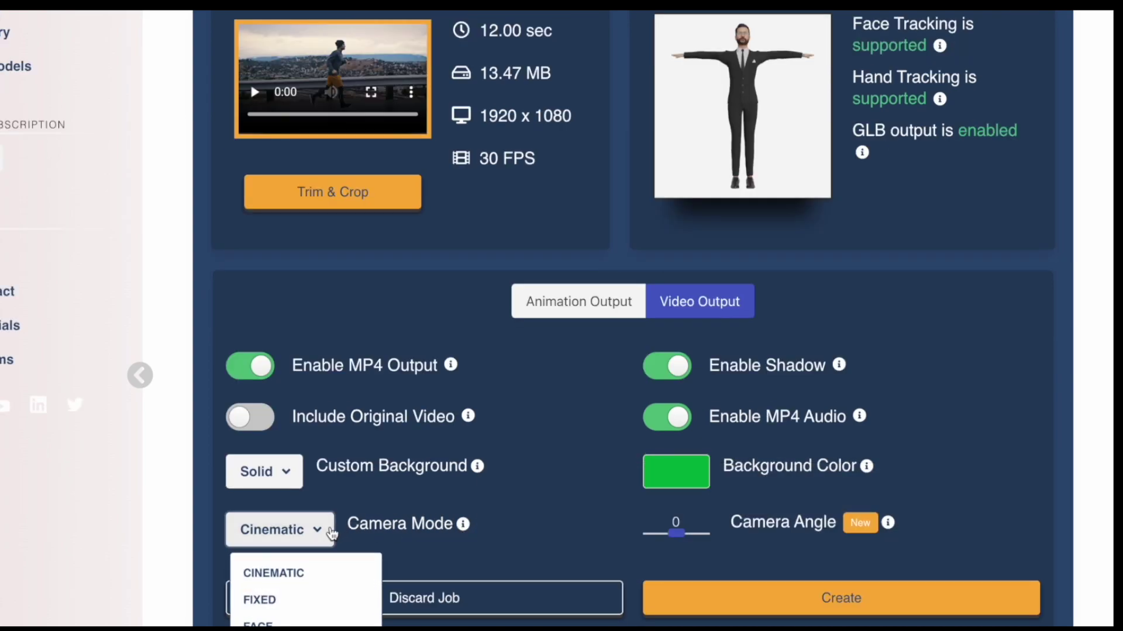
click(556, 406)
scroll(556, 406, up, 2)
scroll(556, 407, up, 3)
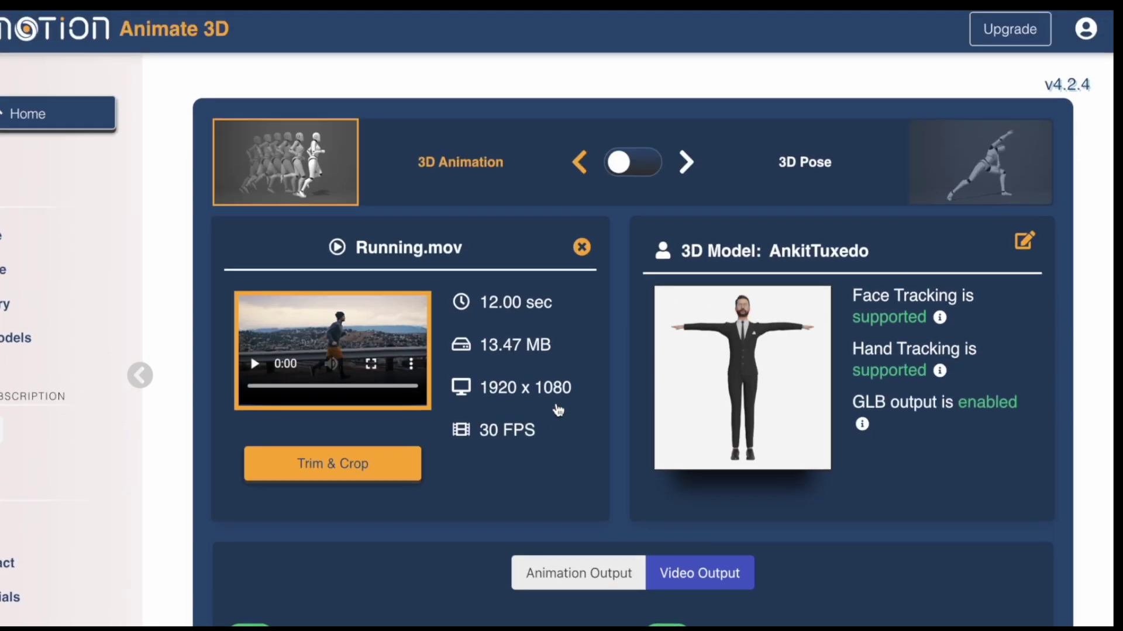
scroll(556, 407, down, 4)
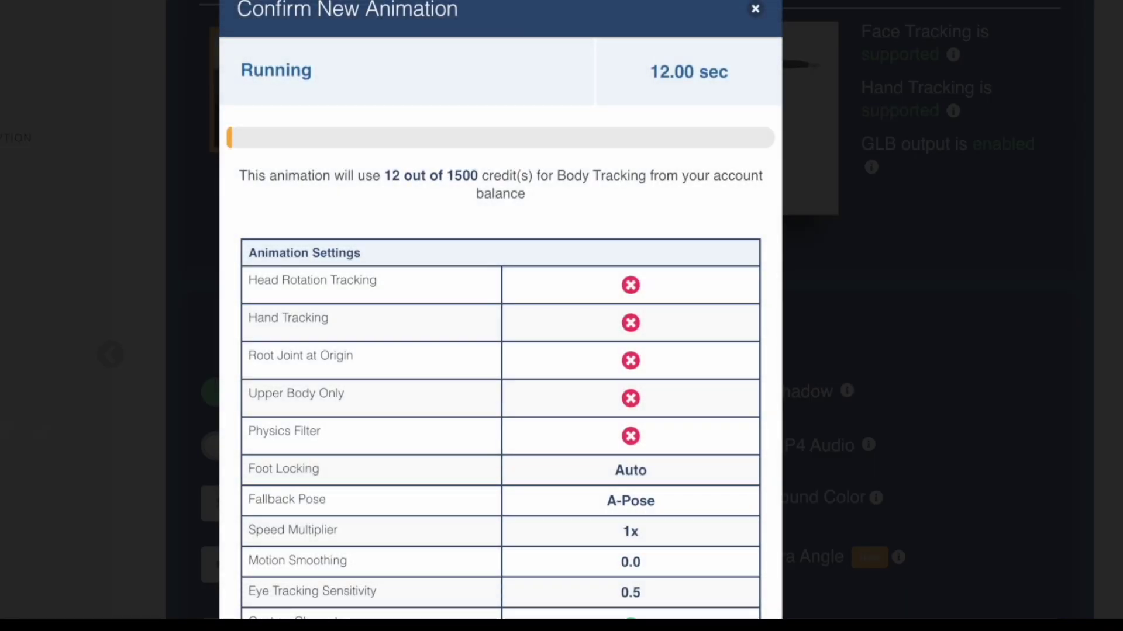
Step: Play the finished suited-avatar running preview at speed 2.0
scroll(677, 489, down, 9)
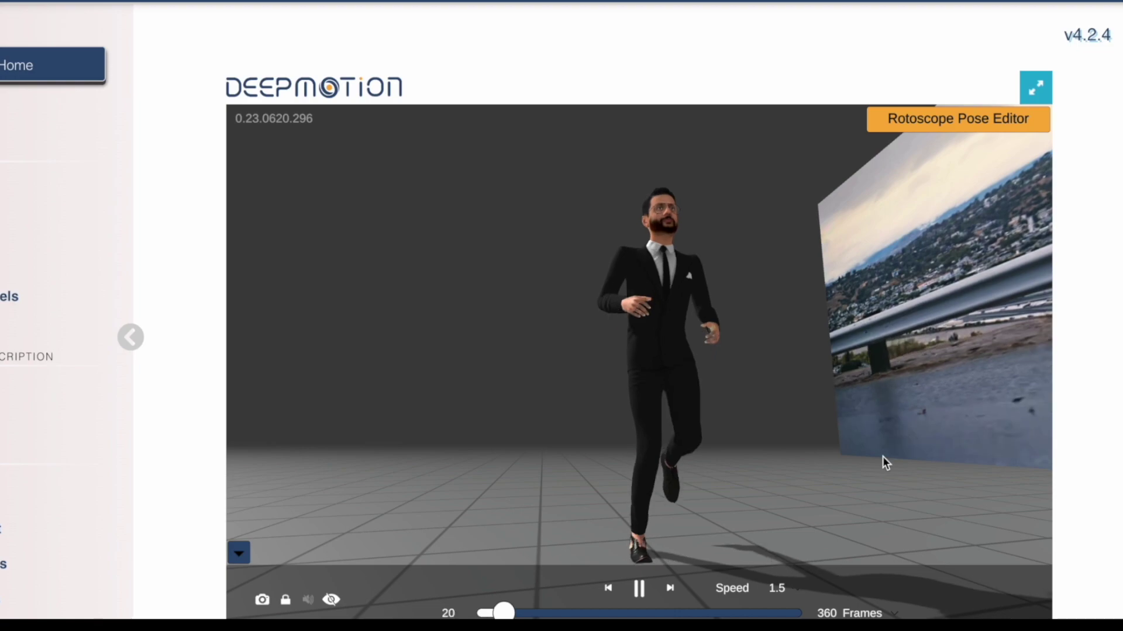
click(798, 592)
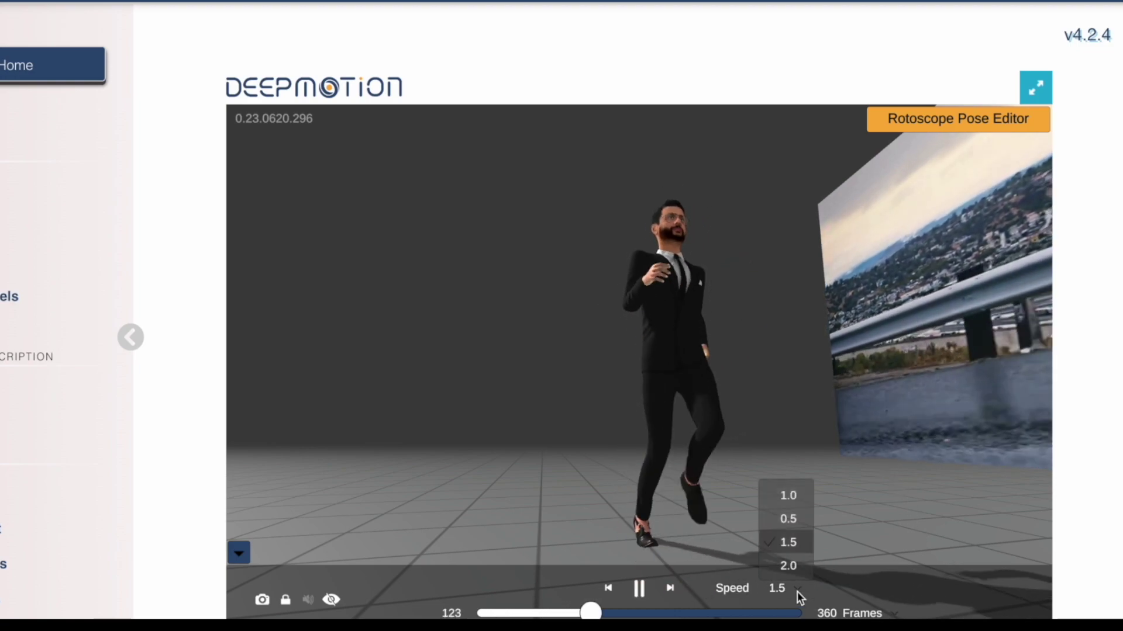
click(795, 567)
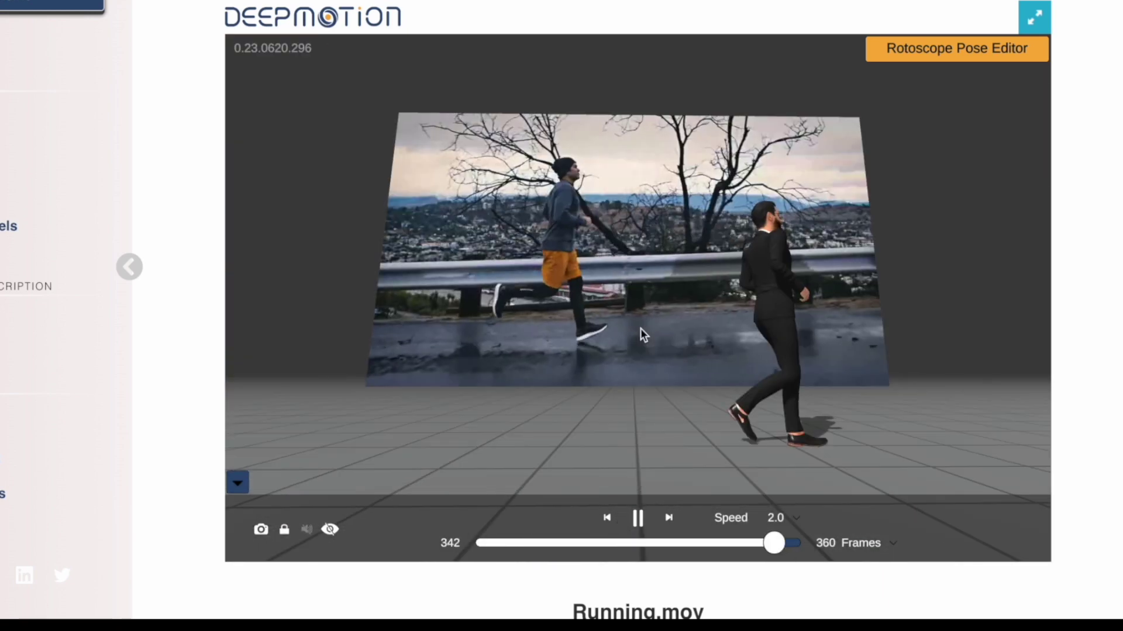
scroll(907, 377, down, 5)
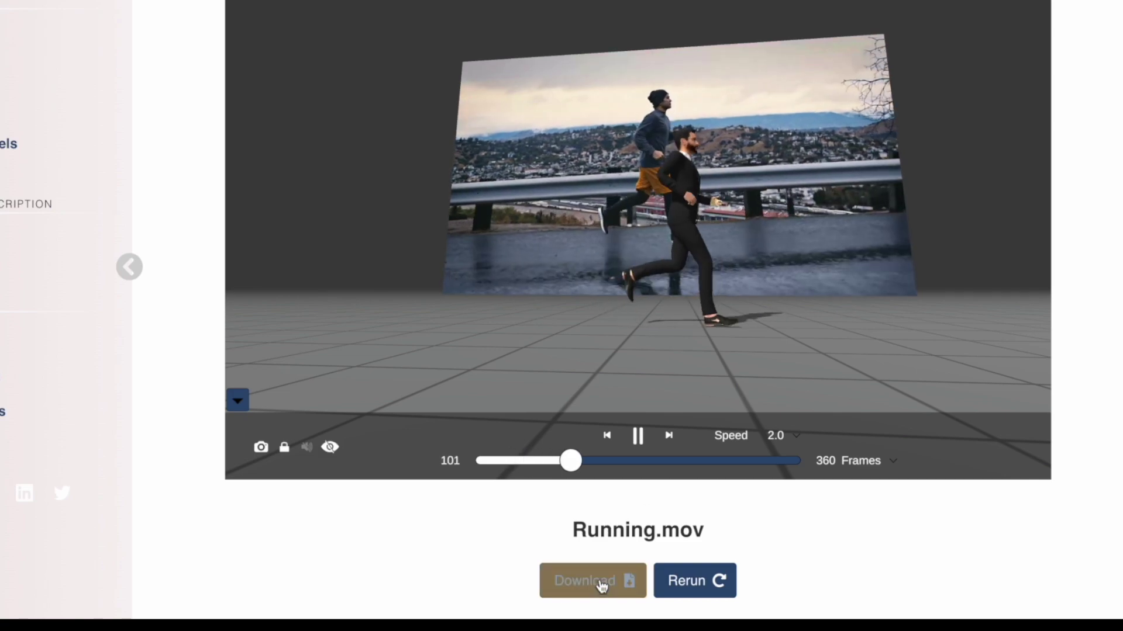
Step: Download the running animation with the format changed from FBX to MP4
click(601, 583)
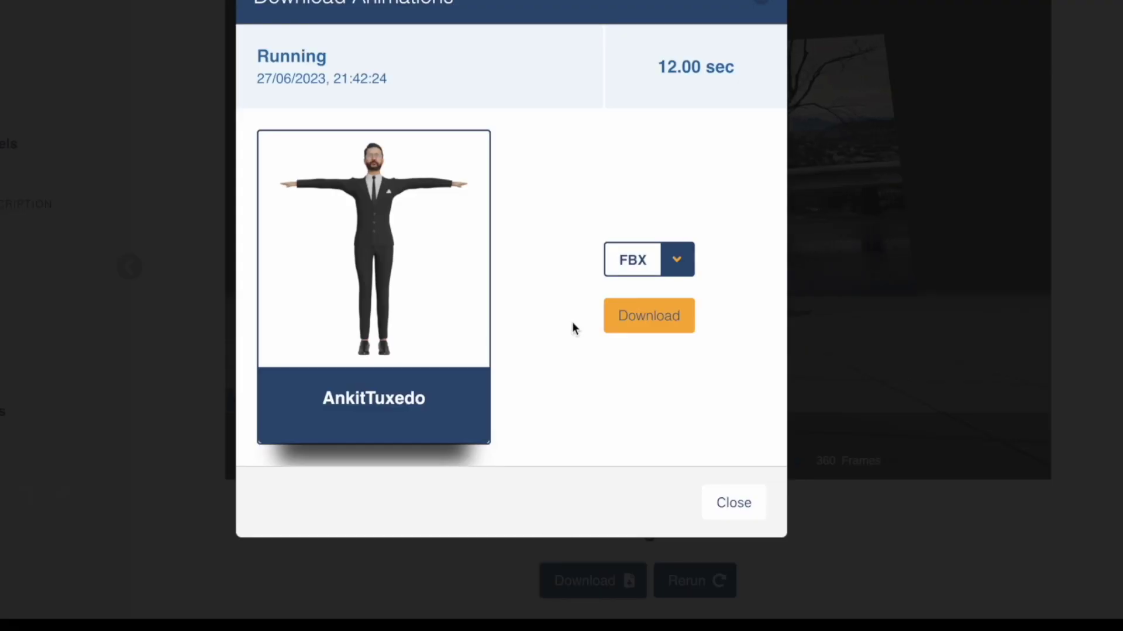
click(683, 260)
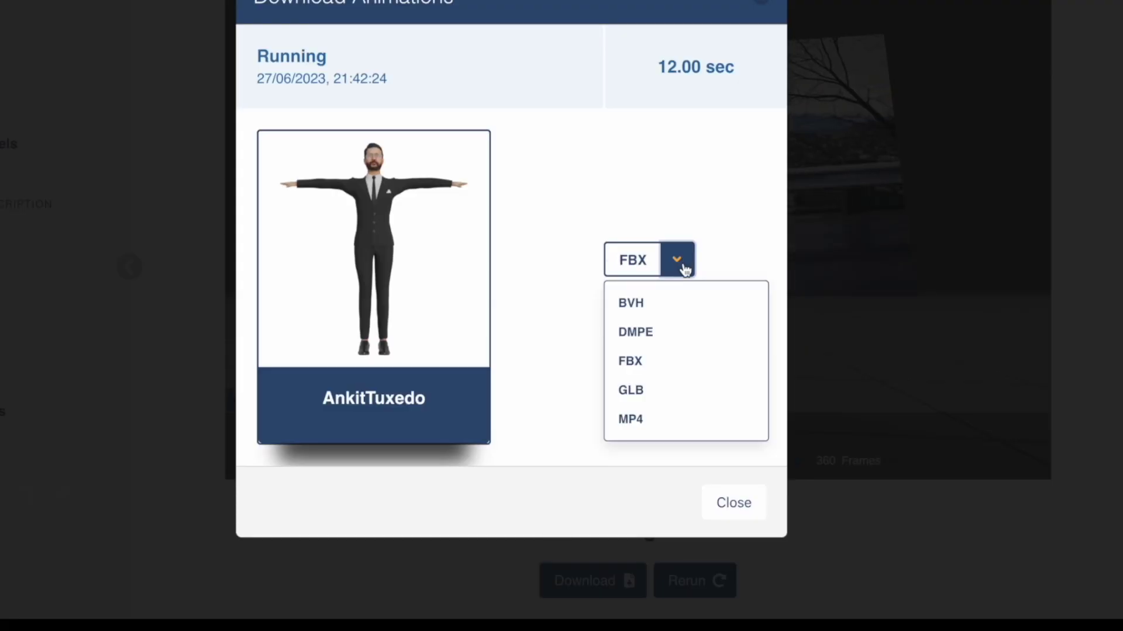
click(659, 425)
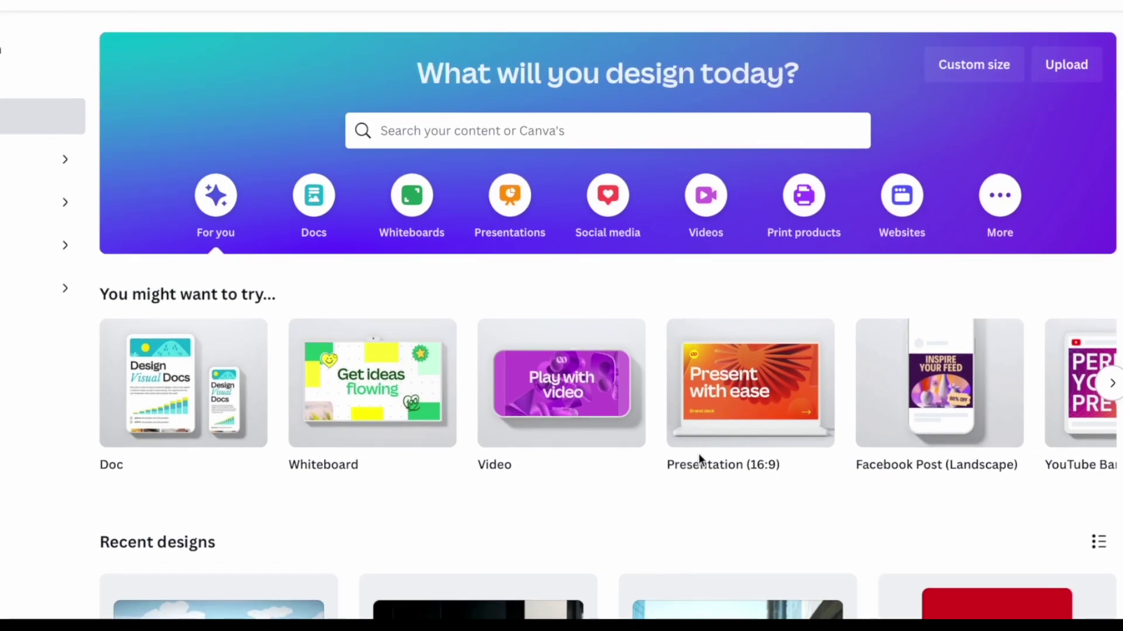
Step: Browse Canva's home page for the neon-city sunset video design
mouse_move(628, 399)
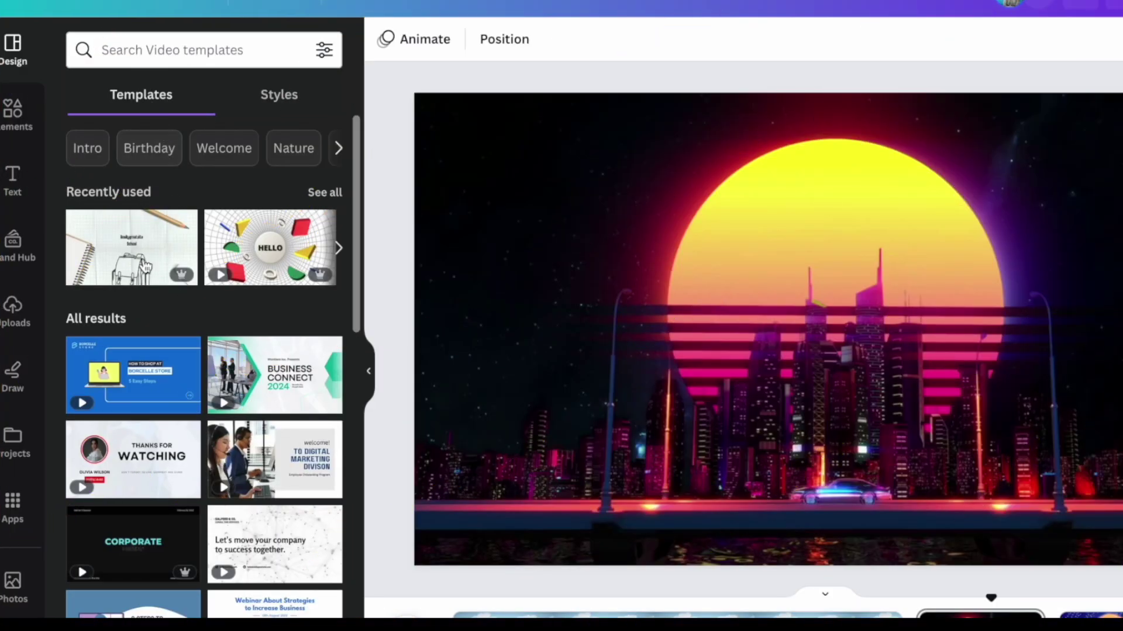
scroll(220, 468, down, 3)
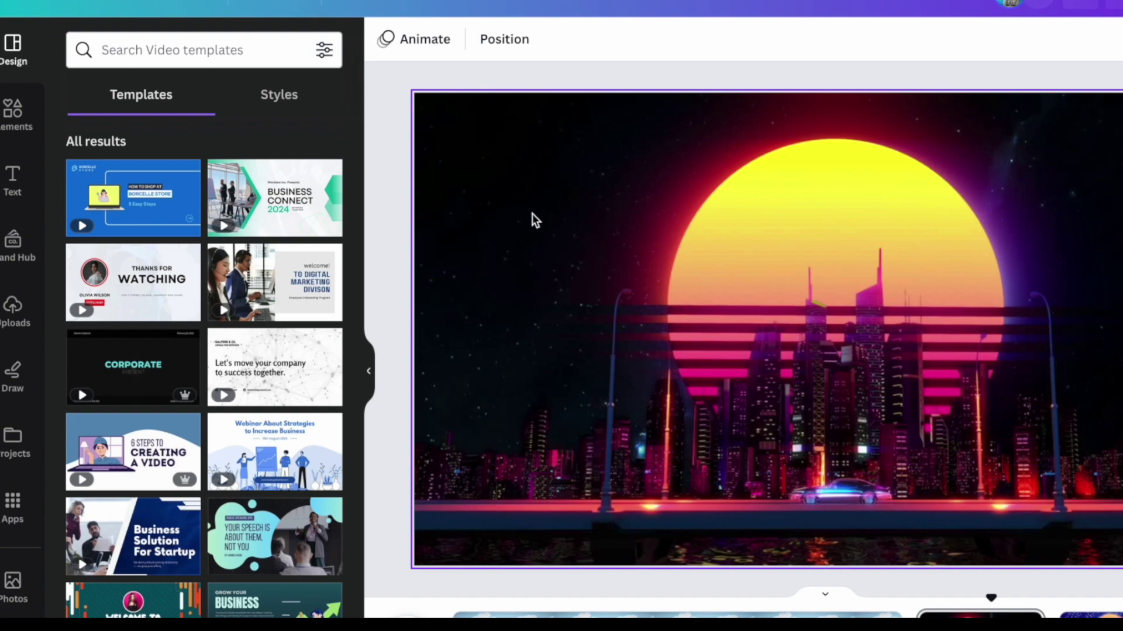
scroll(220, 351, up, 3)
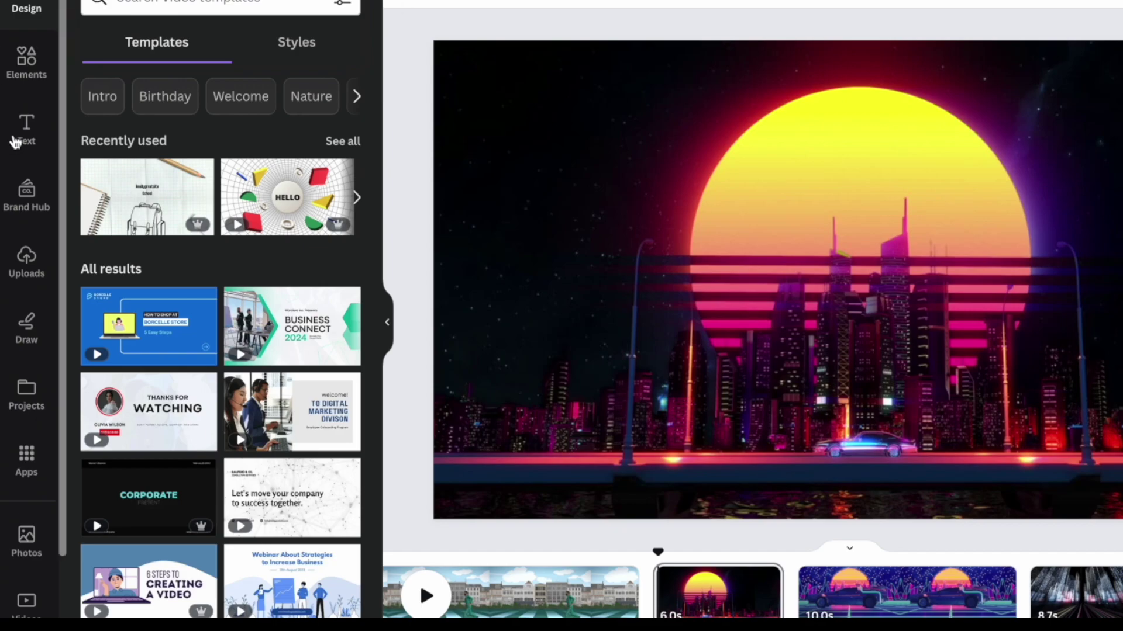
Step: Upload Deepmotion Result .mov to Canva's videos and add the green-screen runner clip to the scene
click(29, 262)
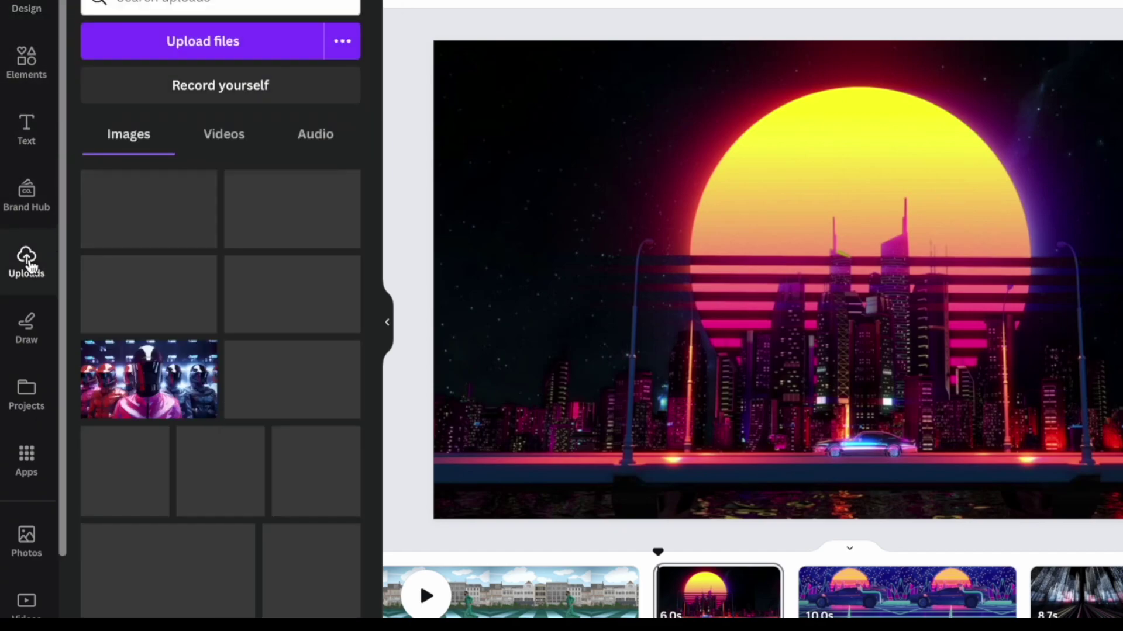
click(228, 150)
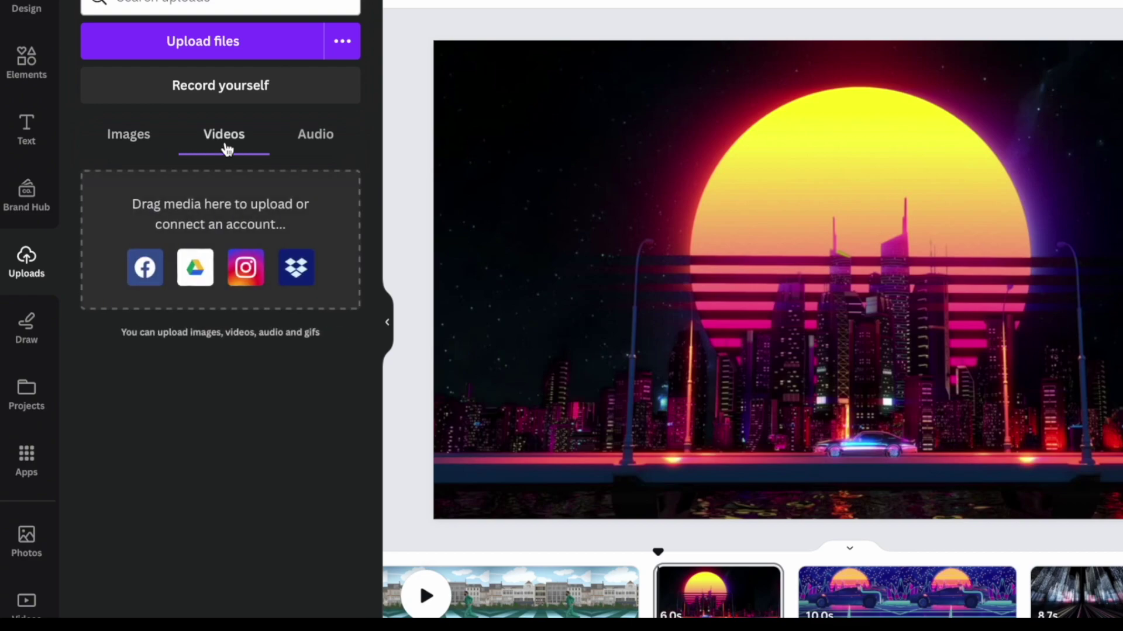
click(243, 42)
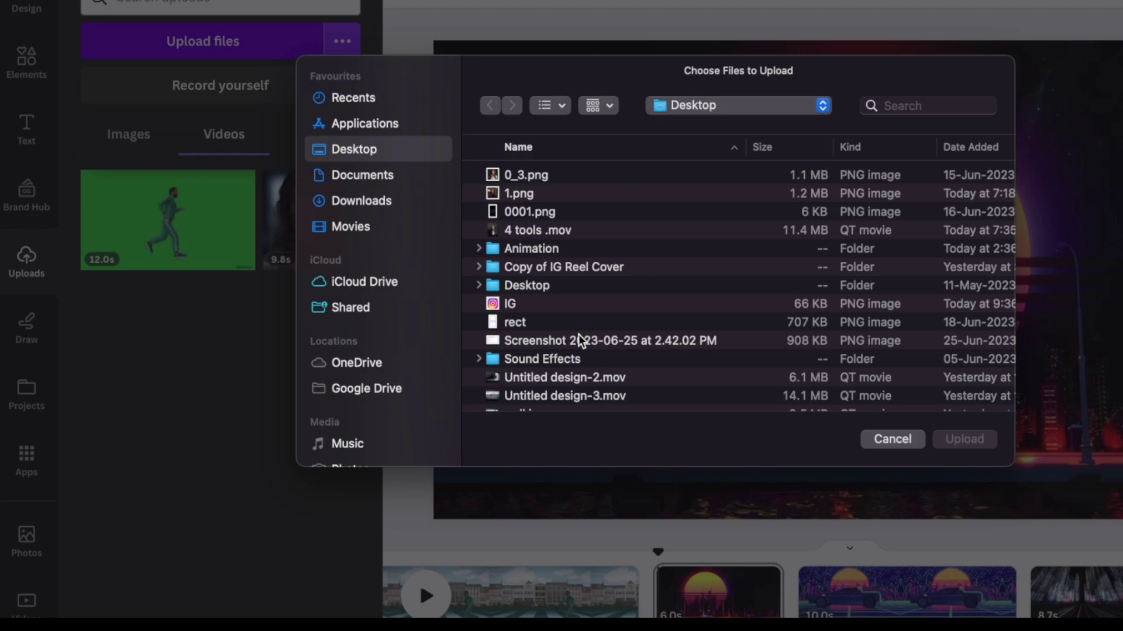
scroll(577, 335, down, 2)
click(619, 322)
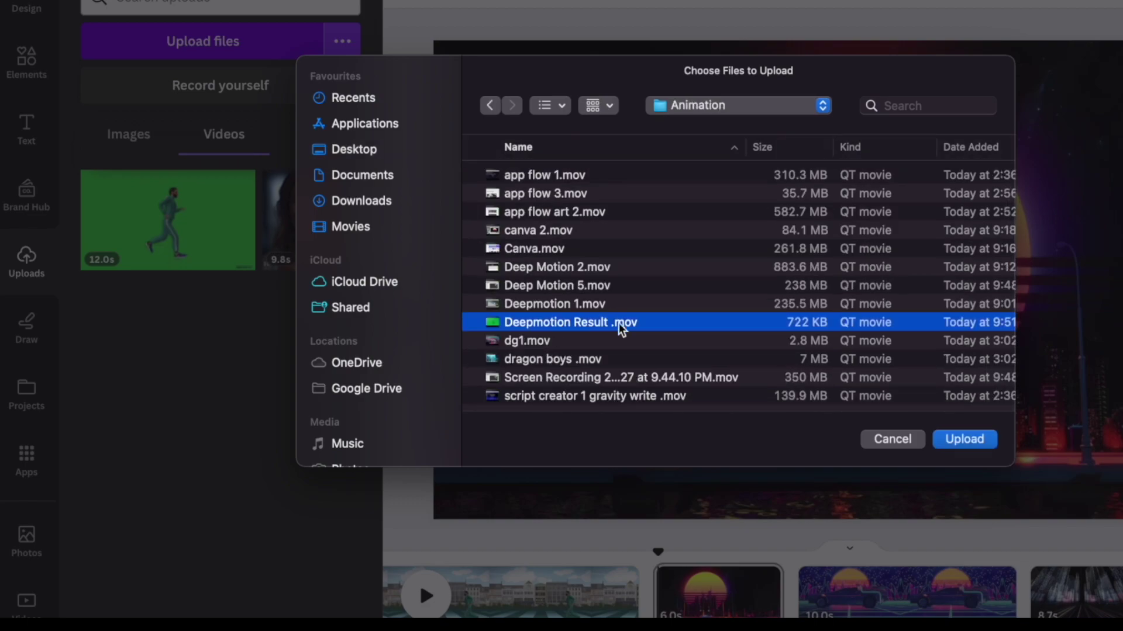
click(963, 438)
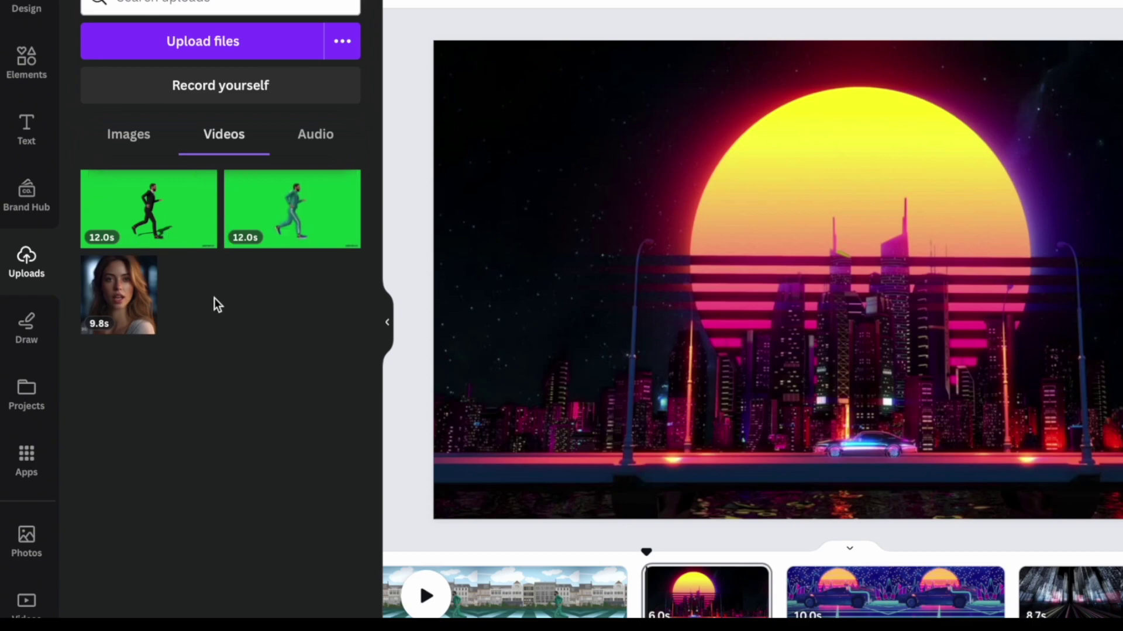
click(178, 238)
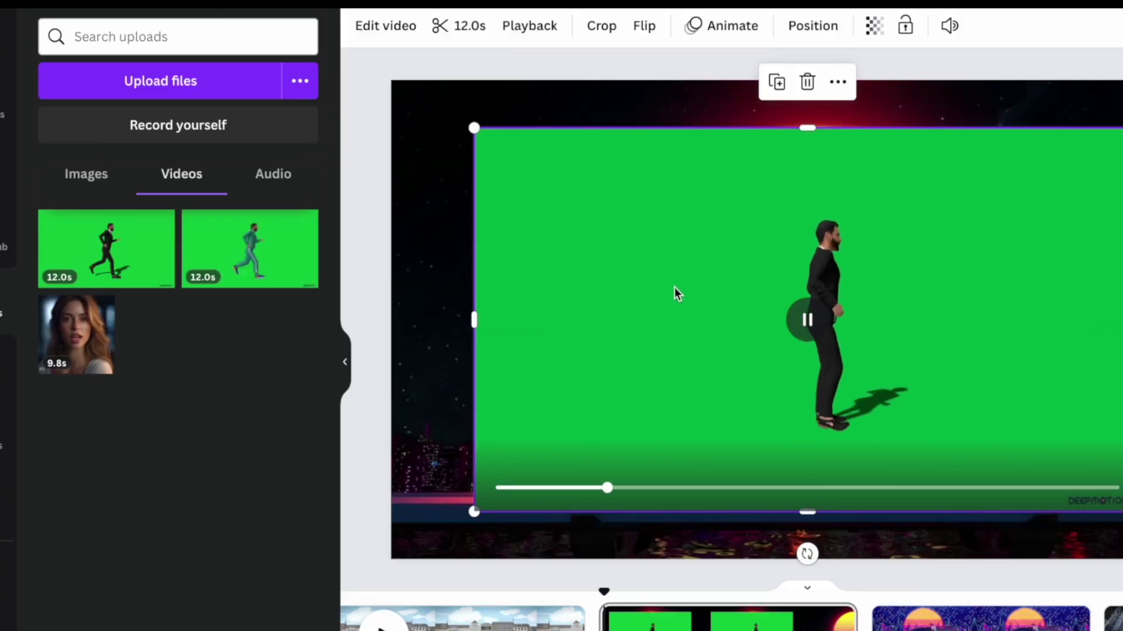
Step: Remove the runner clip's green background and move it lower and left
click(386, 29)
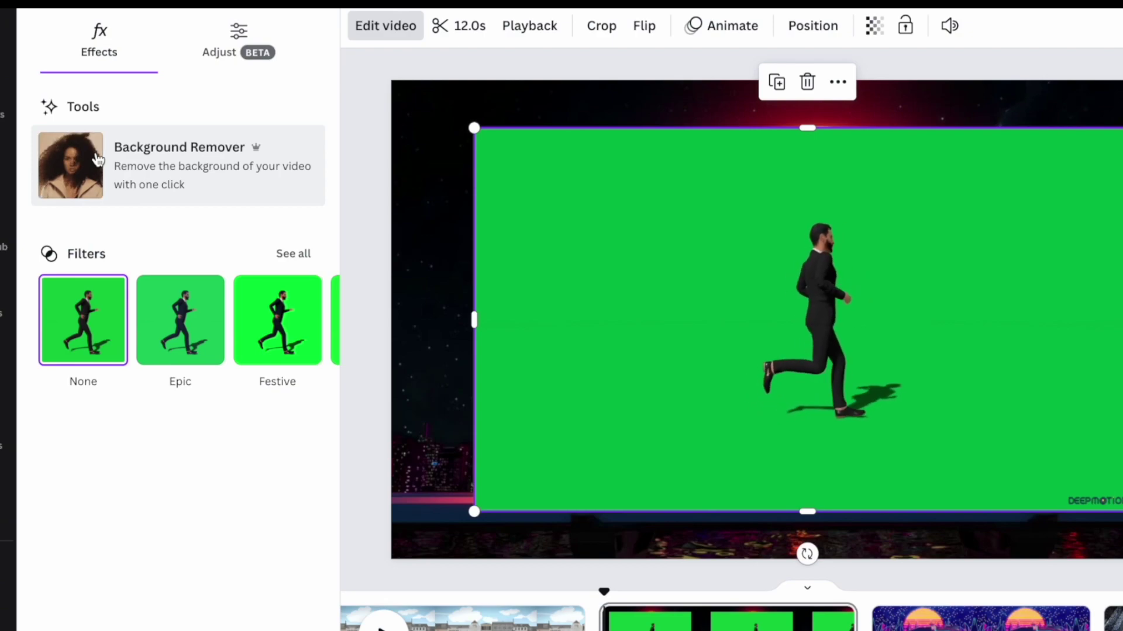
click(97, 159)
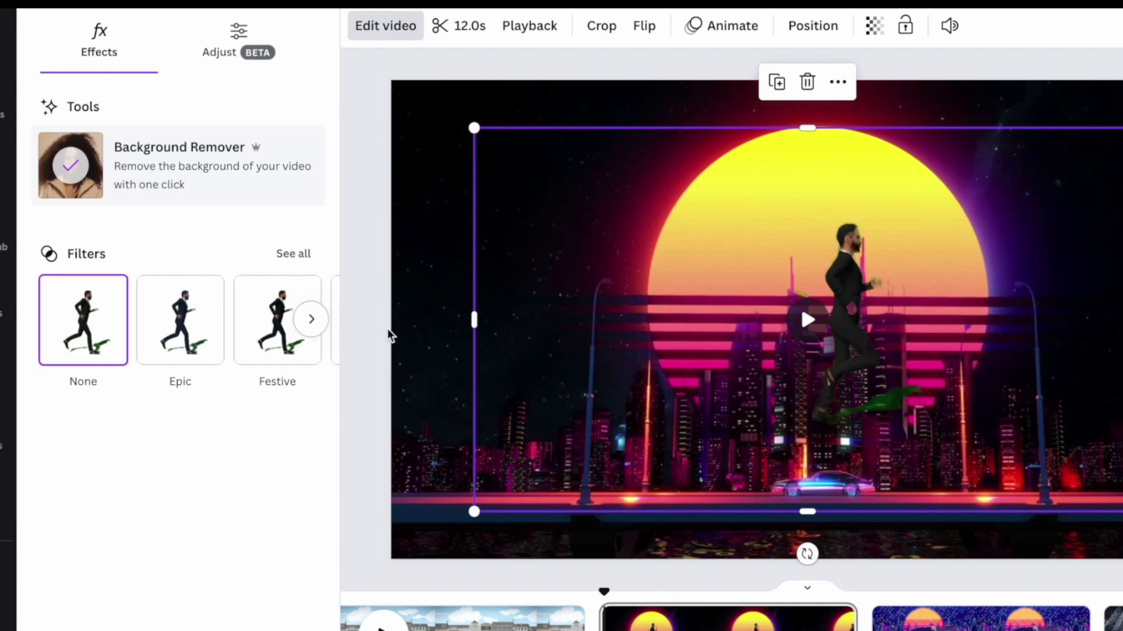
drag(890, 281, 872, 327)
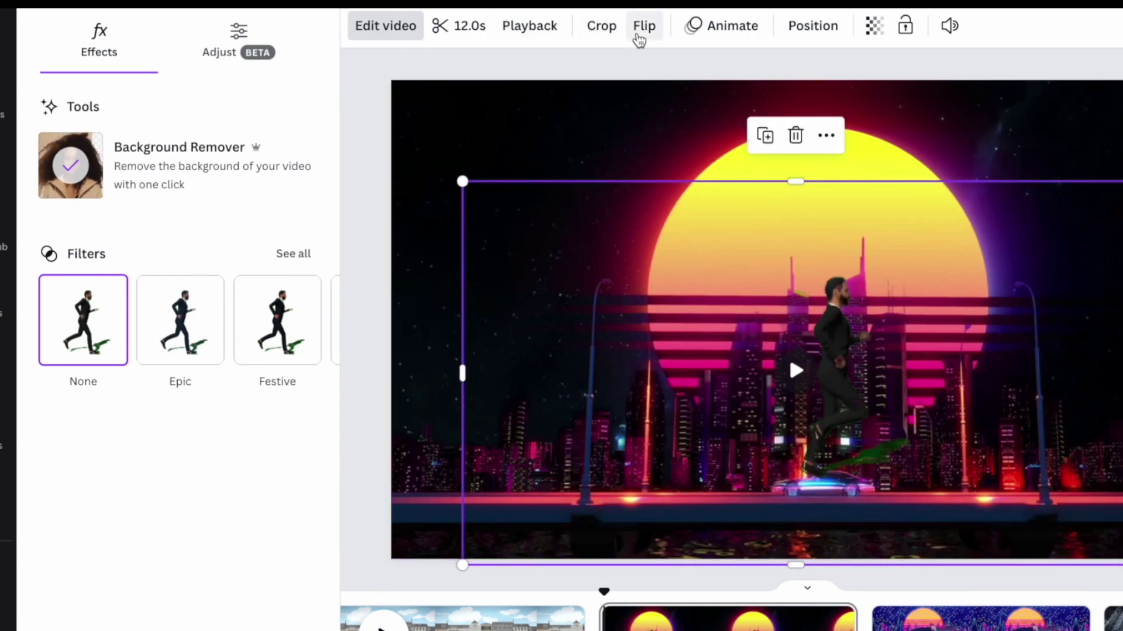
Step: Flip the runner horizontally, then shrink it and place it toward the right
click(637, 34)
click(707, 72)
drag(1083, 408, 800, 343)
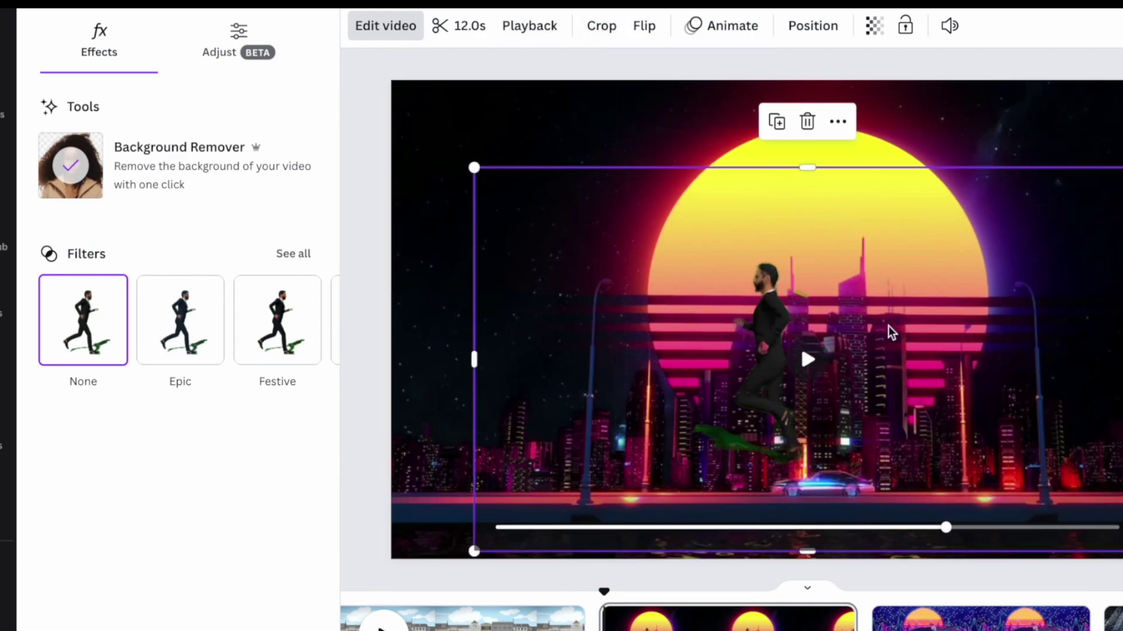
drag(1120, 168, 1028, 231)
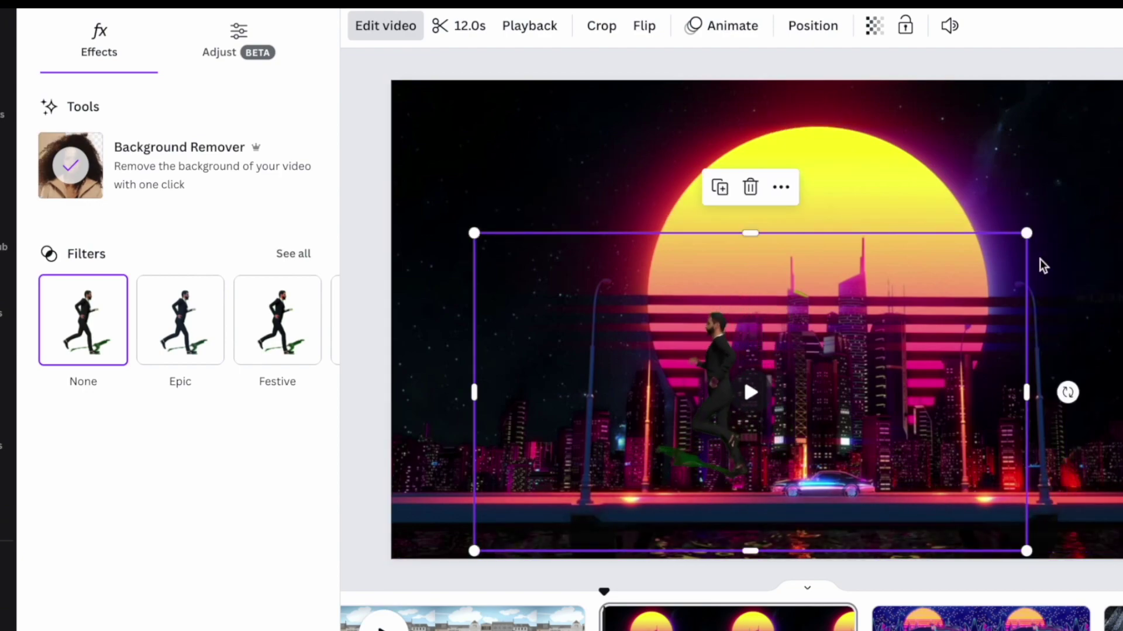